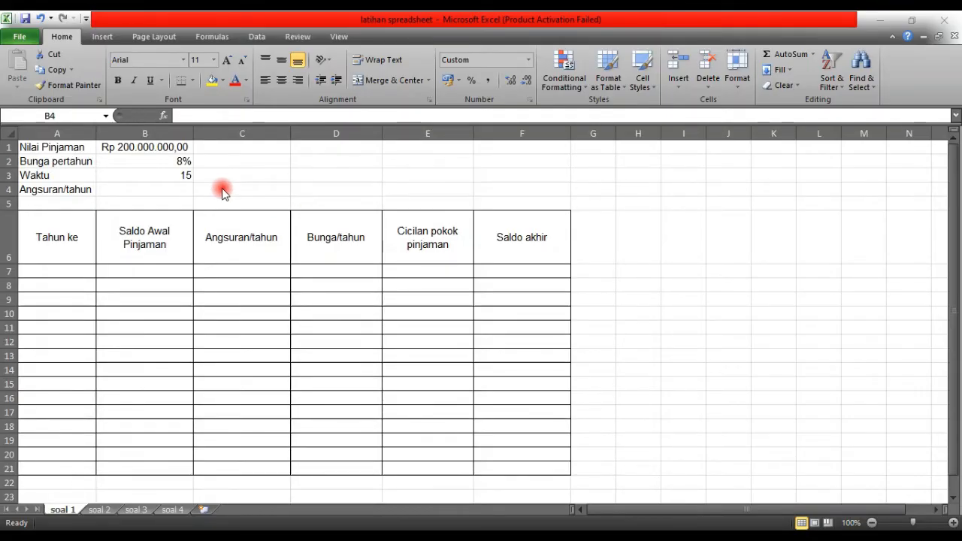
Calculate the yearly instalment in B4 with =ABS(PMT(B2;B3;B1)).
{"action": "left_click", "coordinate": [160, 188]}
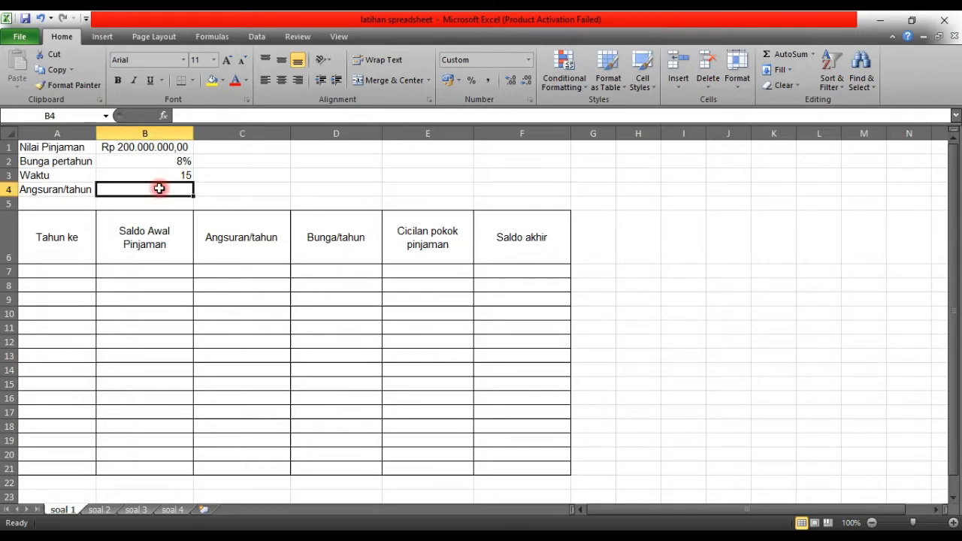
{"action": "type", "text": "="}
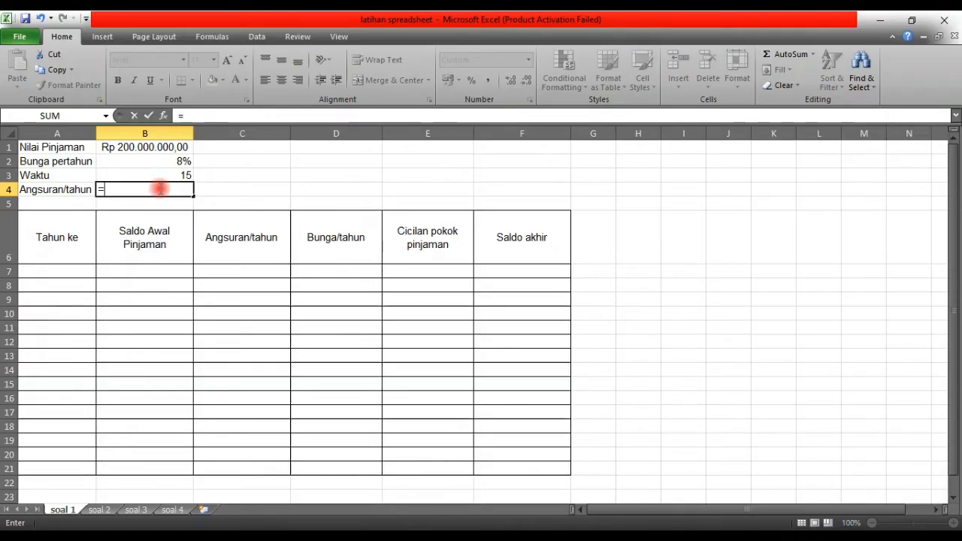
{"action": "type", "text": "abs"}
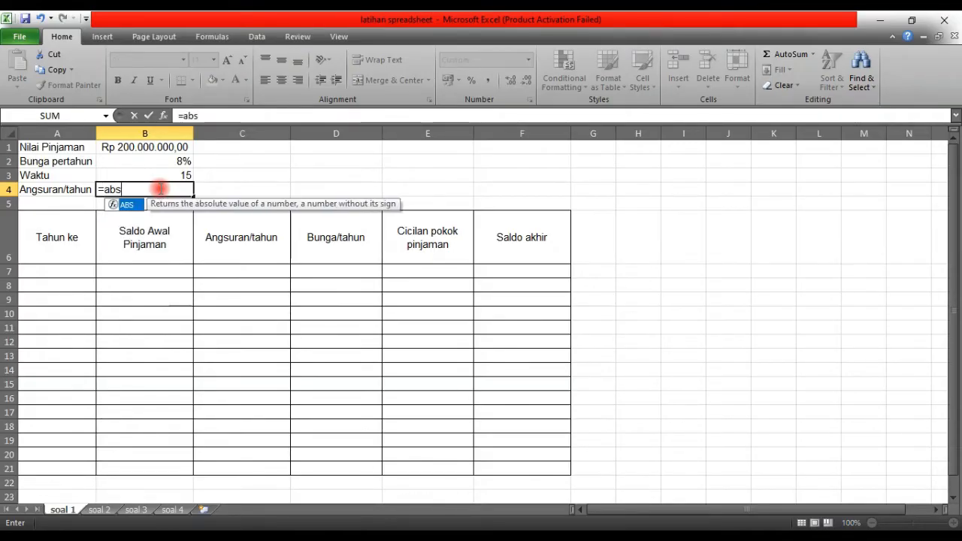
{"action": "double_click", "coordinate": [130, 204]}
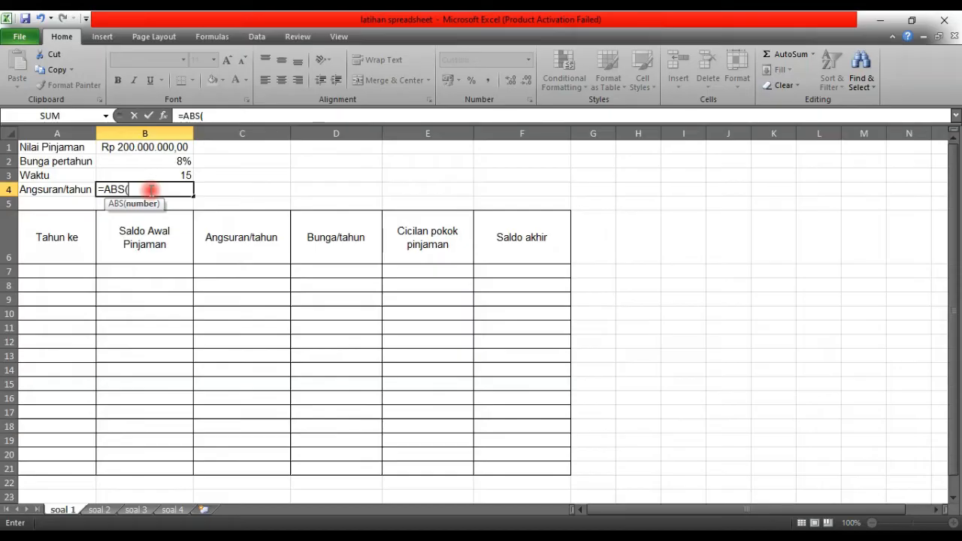
{"action": "type", "text": "pmt"}
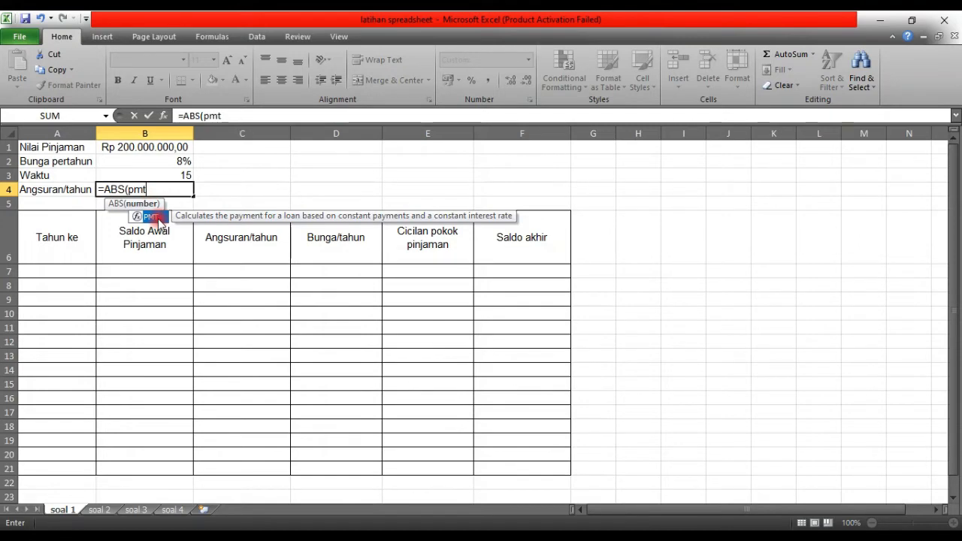
{"action": "double_click", "coordinate": [154, 216]}
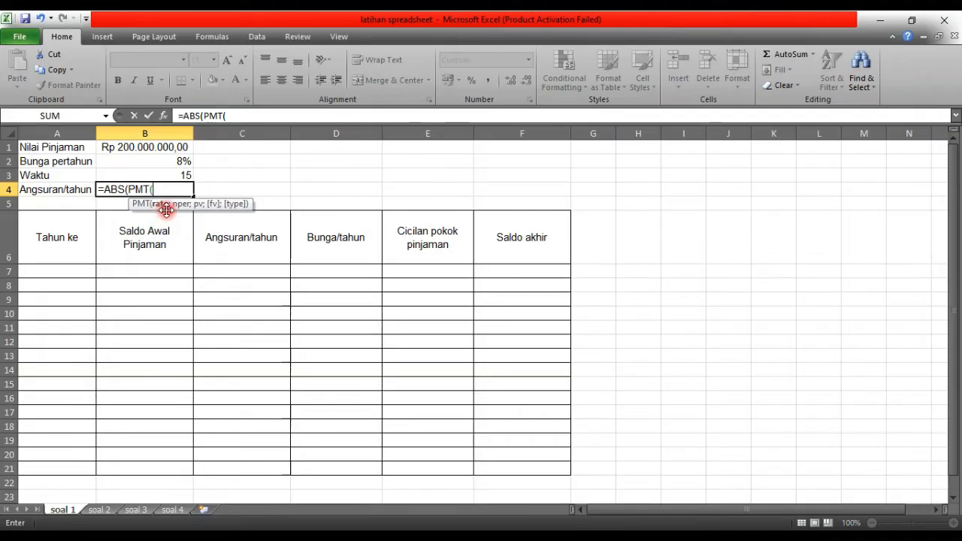
{"action": "left_click", "coordinate": [182, 159]}
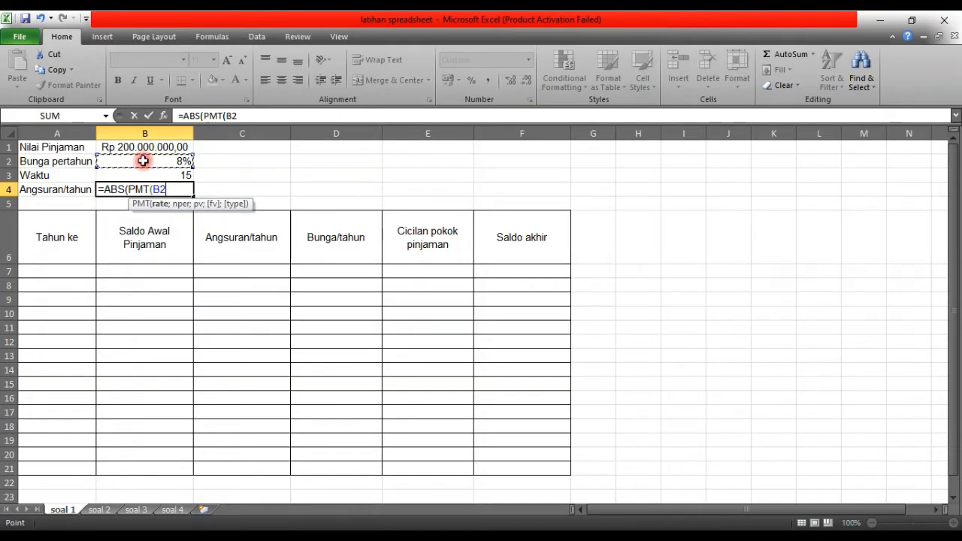
{"action": "type", "text": ";"}
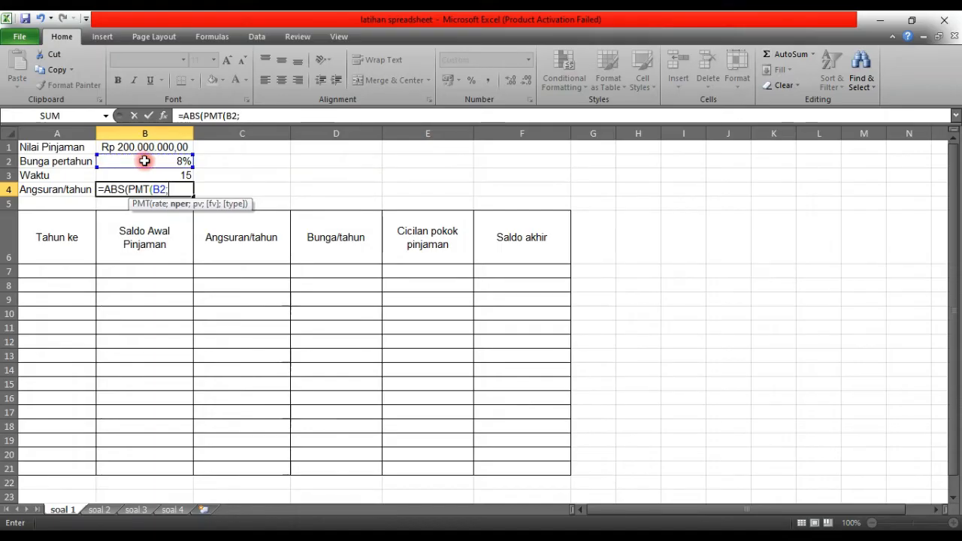
{"action": "left_click", "coordinate": [165, 174]}
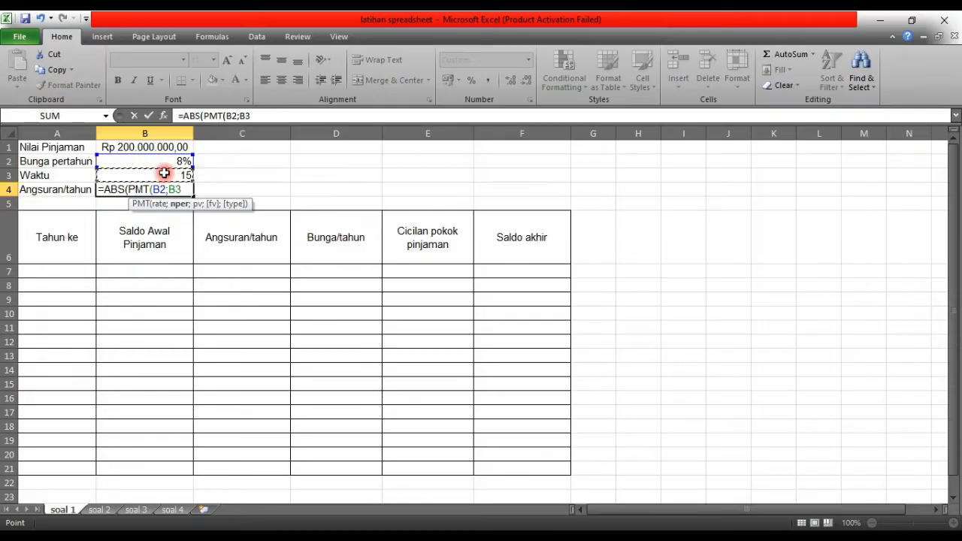
{"action": "type", "text": ";"}
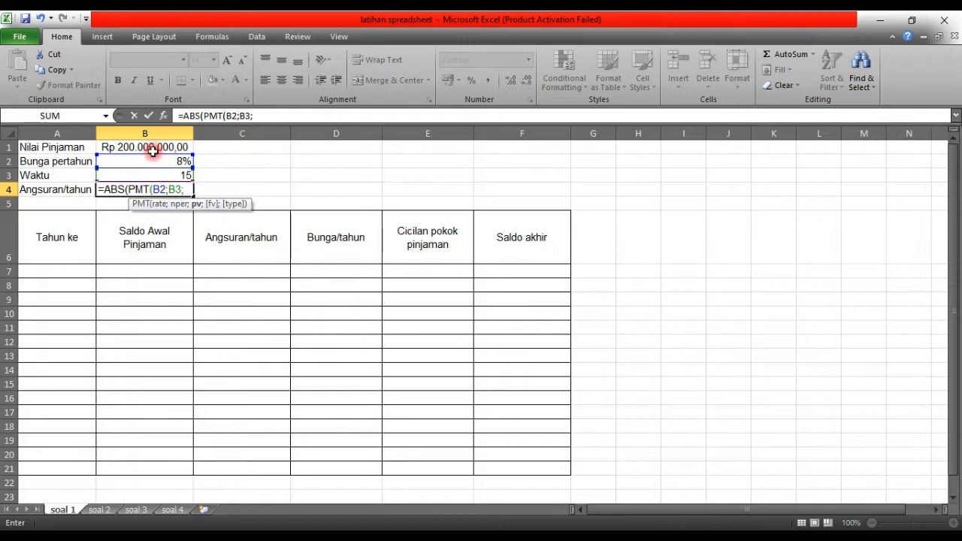
{"action": "left_click", "coordinate": [152, 147]}
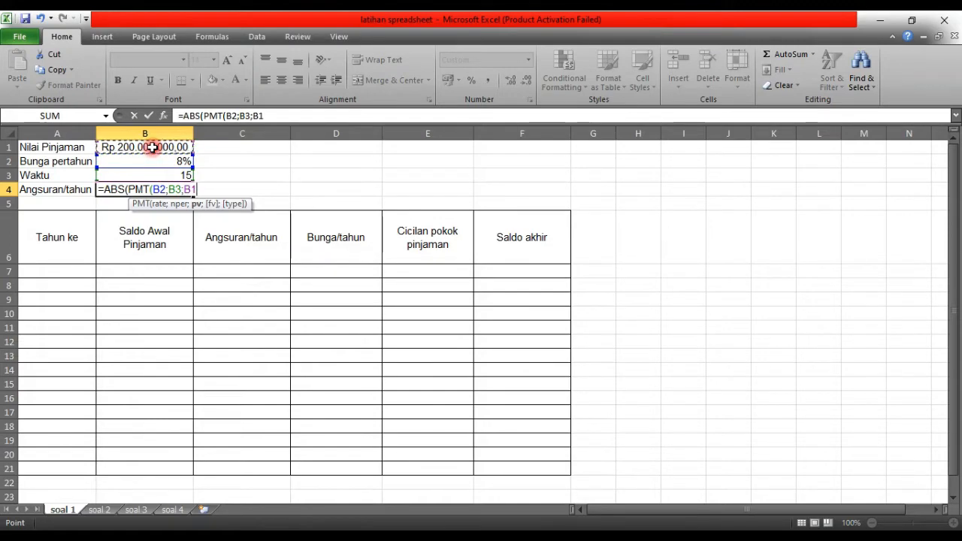
{"action": "type", "text": "))"}
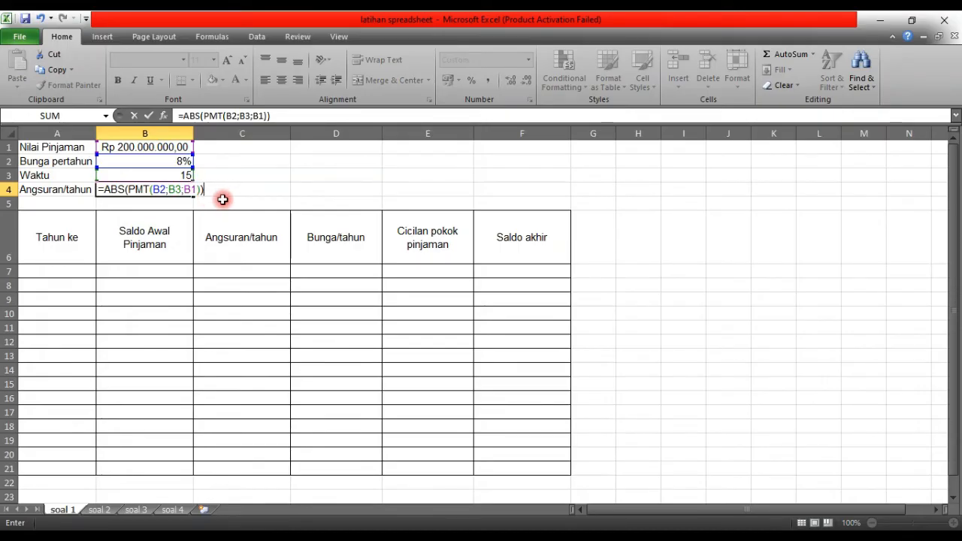
{"action": "key", "text": "Return"}
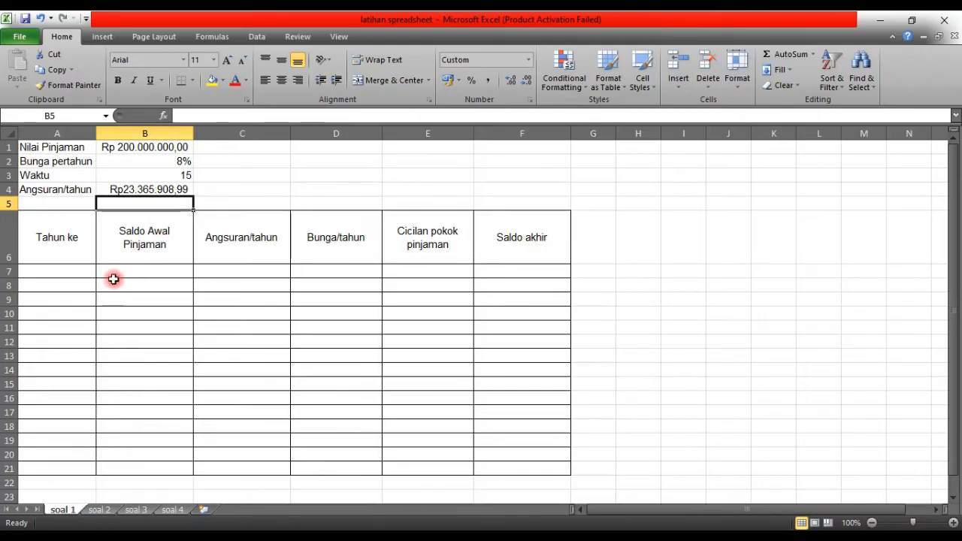
Number the years 1 to 15 in the Tahun ke column, filling the series from A7 down to A21.
{"action": "left_click", "coordinate": [81, 269]}
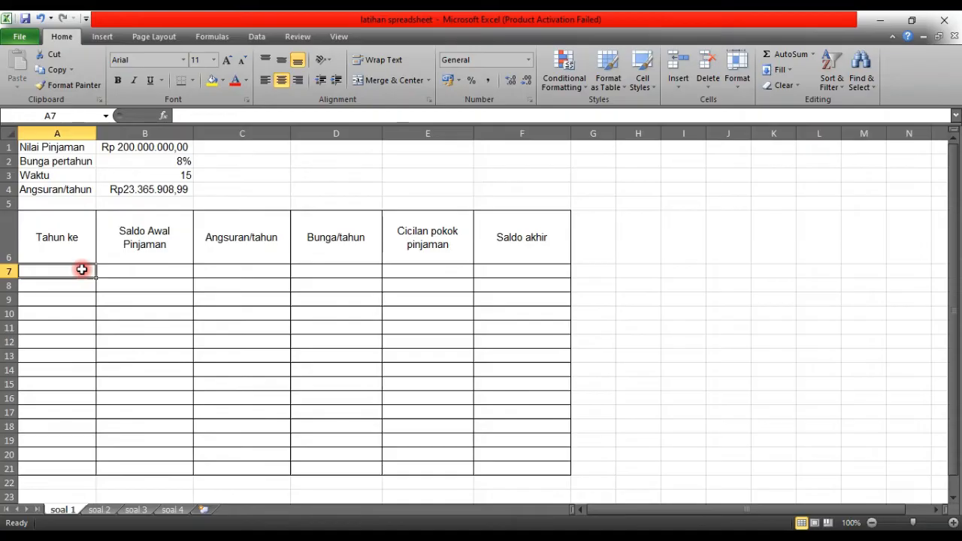
{"action": "type", "text": "1"}
{"action": "key", "text": "Return"}
{"action": "type", "text": "2"}
{"action": "key", "text": "Return"}
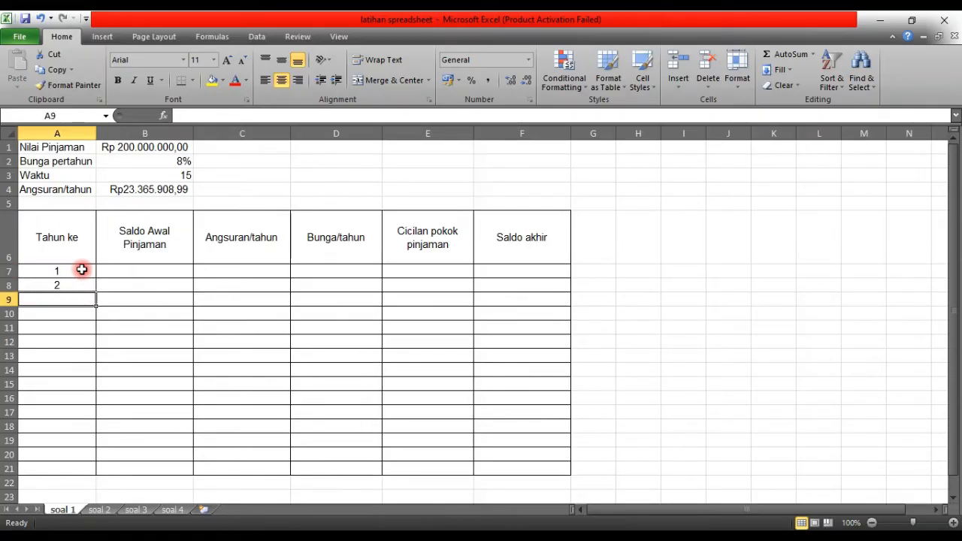
{"action": "left_click_drag", "start_coordinate": [81, 269], "coordinate": [86, 285]}
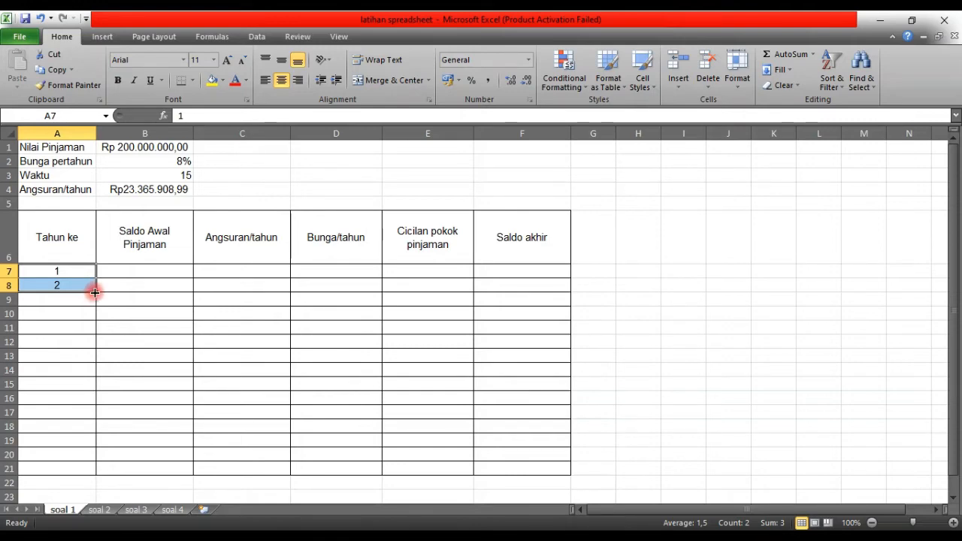
{"action": "left_click_drag", "start_coordinate": [94, 292], "coordinate": [72, 474]}
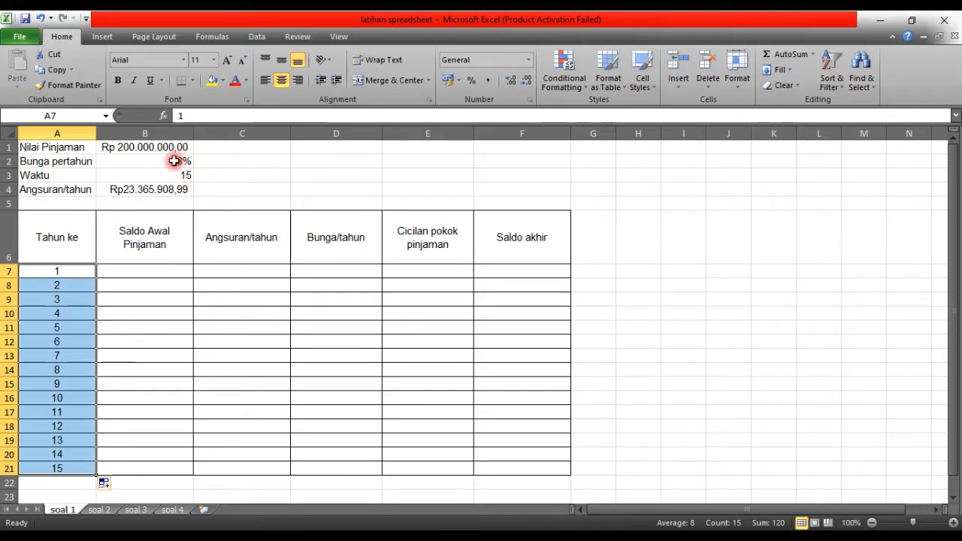
Link the first year's opening loan balance in B7 to the loan amount with =B1.
{"action": "left_click", "coordinate": [176, 275]}
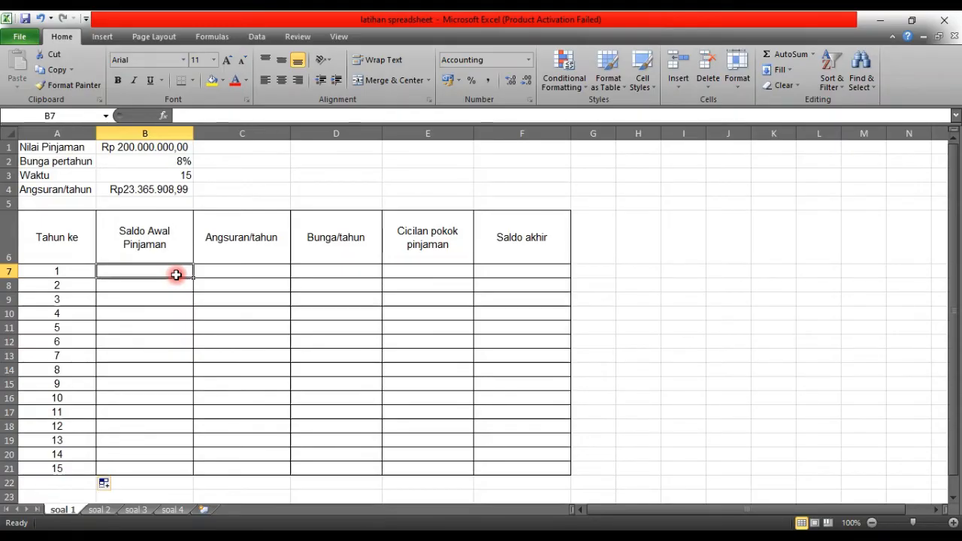
{"action": "type", "text": "="}
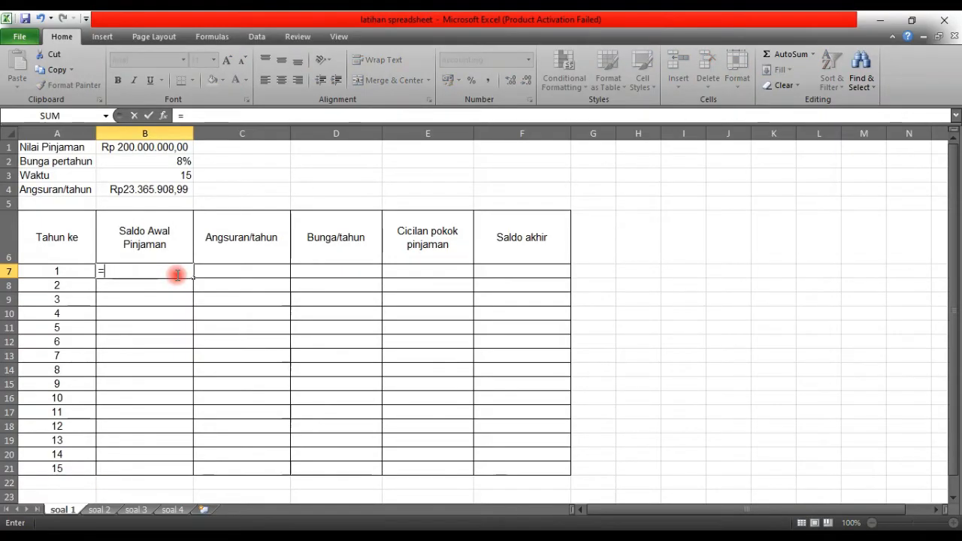
{"action": "left_click", "coordinate": [152, 150]}
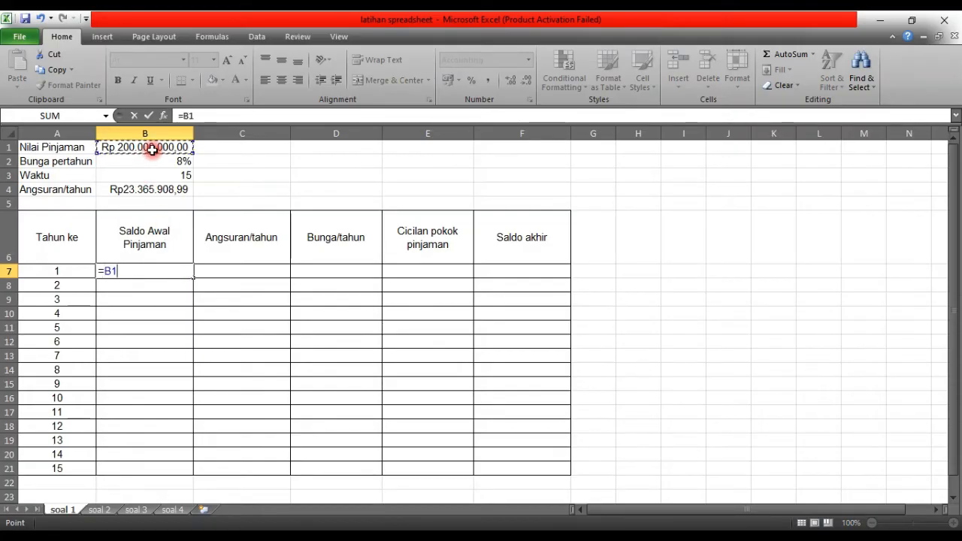
{"action": "key", "text": "Return"}
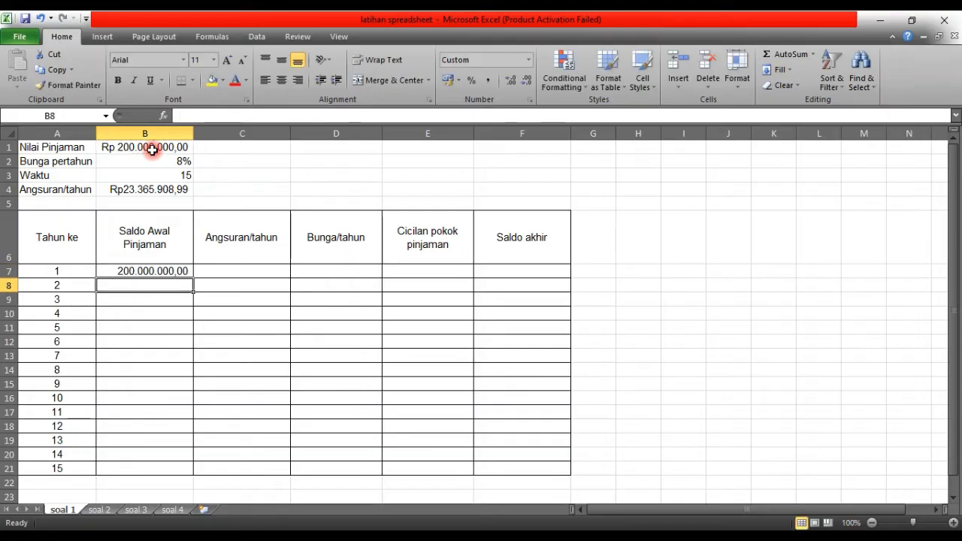
Enter the yearly instalment in C7 as the absolute reference =$B$4 and fill it down to C21.
{"action": "left_click", "coordinate": [245, 271]}
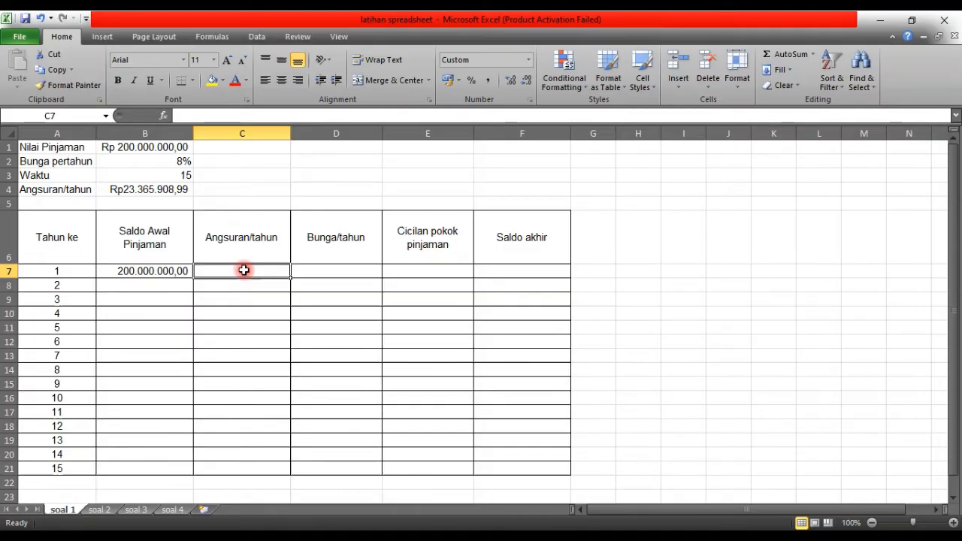
{"action": "type", "text": "="}
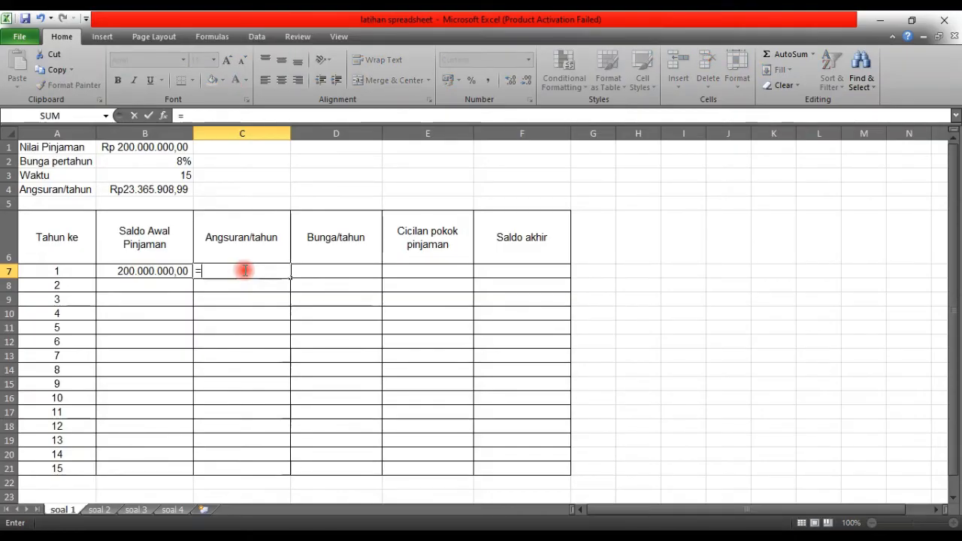
{"action": "left_click", "coordinate": [166, 194]}
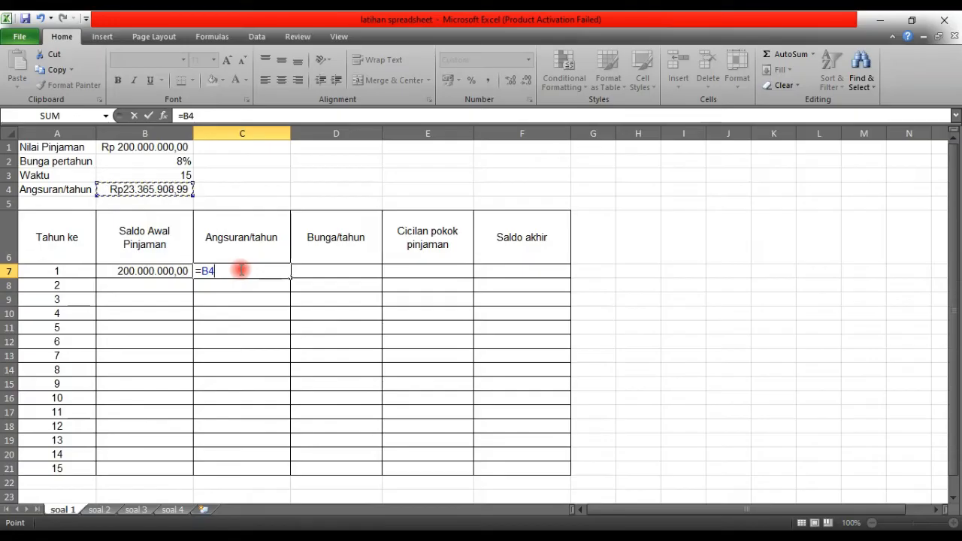
{"action": "key", "text": "F4"}
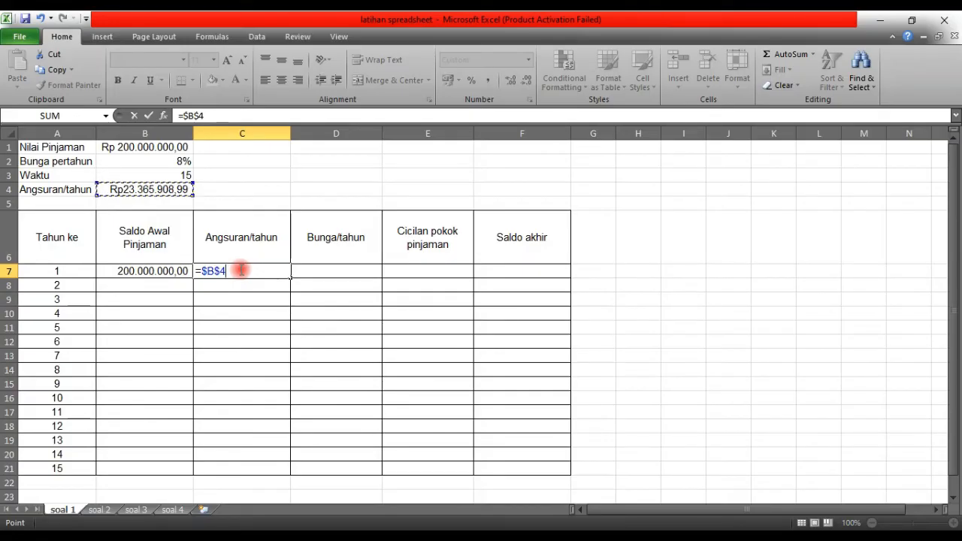
{"action": "key", "text": "Return"}
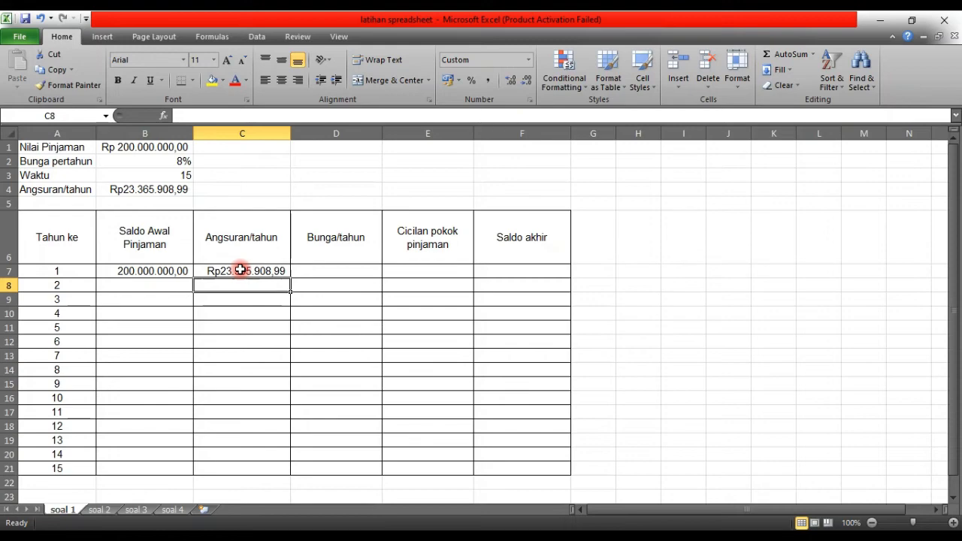
{"action": "left_click", "coordinate": [240, 270]}
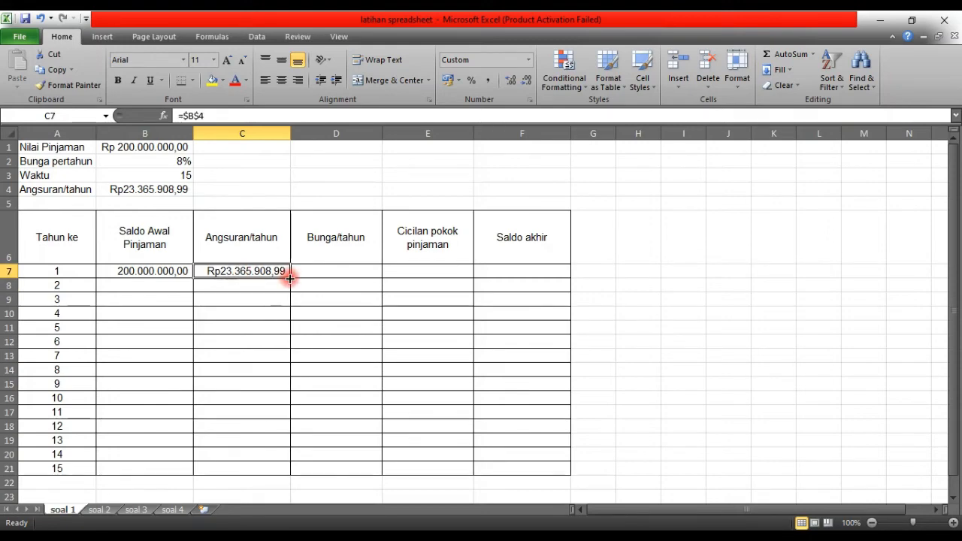
{"action": "left_click_drag", "start_coordinate": [289, 277], "coordinate": [270, 468]}
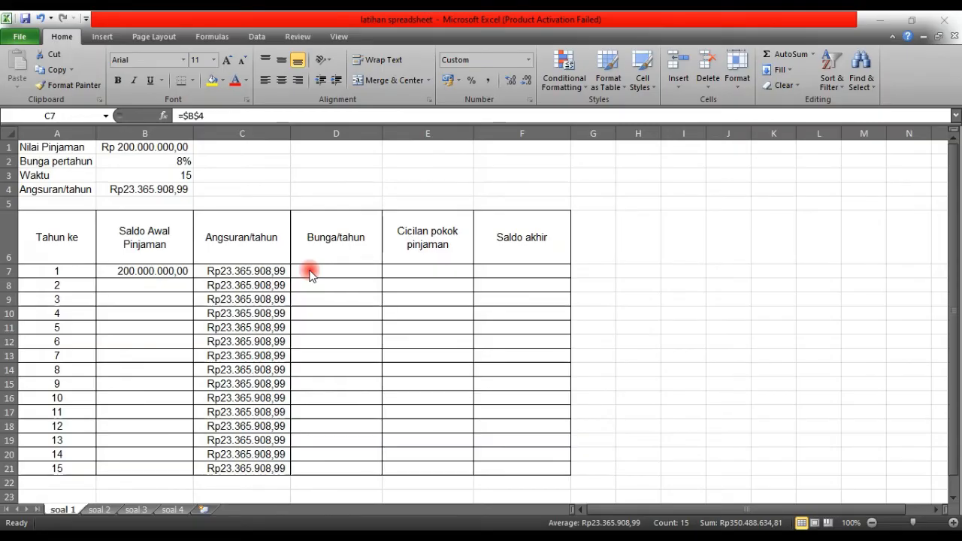
Calculate the first year's interest in D7 with =B7*$B$2, keeping the interest rate reference absolute.
{"action": "left_click", "coordinate": [310, 270]}
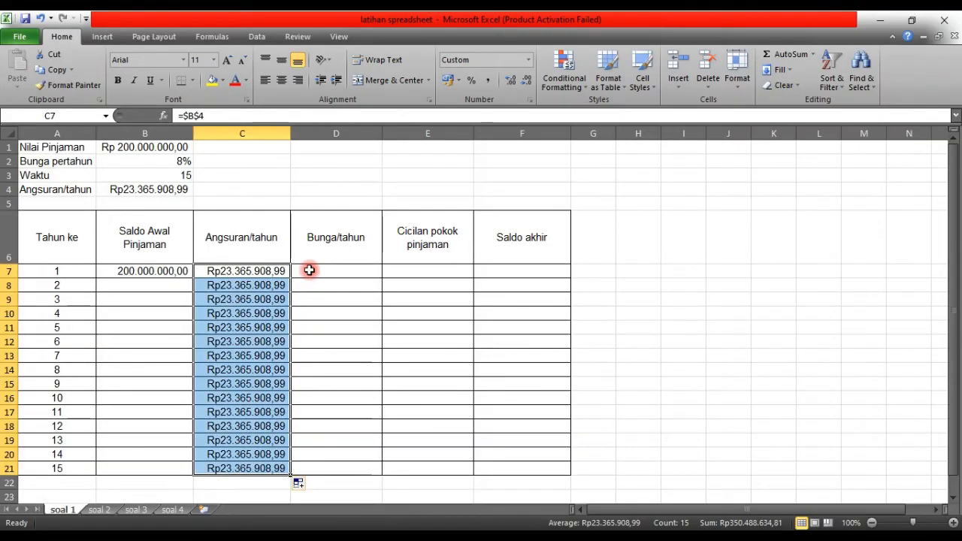
{"action": "left_click", "coordinate": [310, 270]}
{"action": "type", "text": "="}
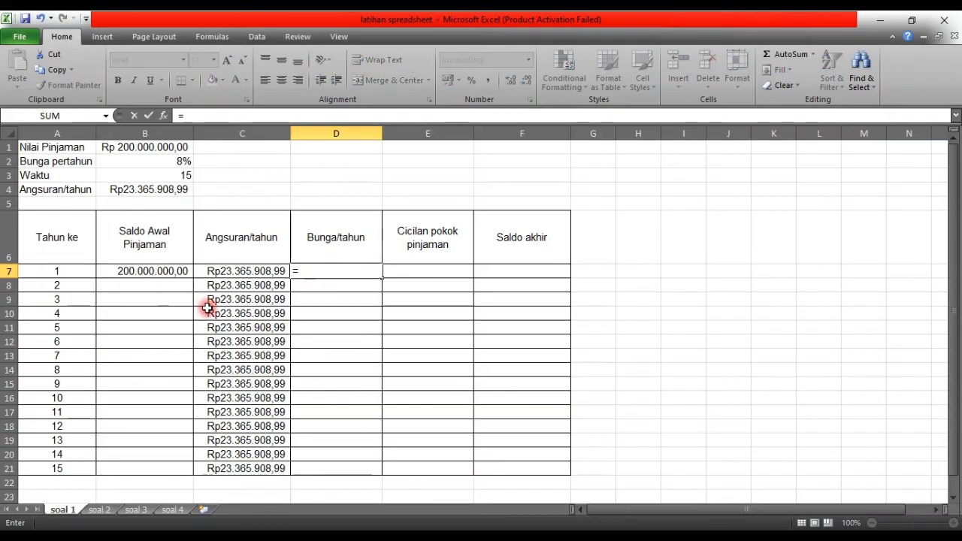
{"action": "left_click", "coordinate": [182, 272]}
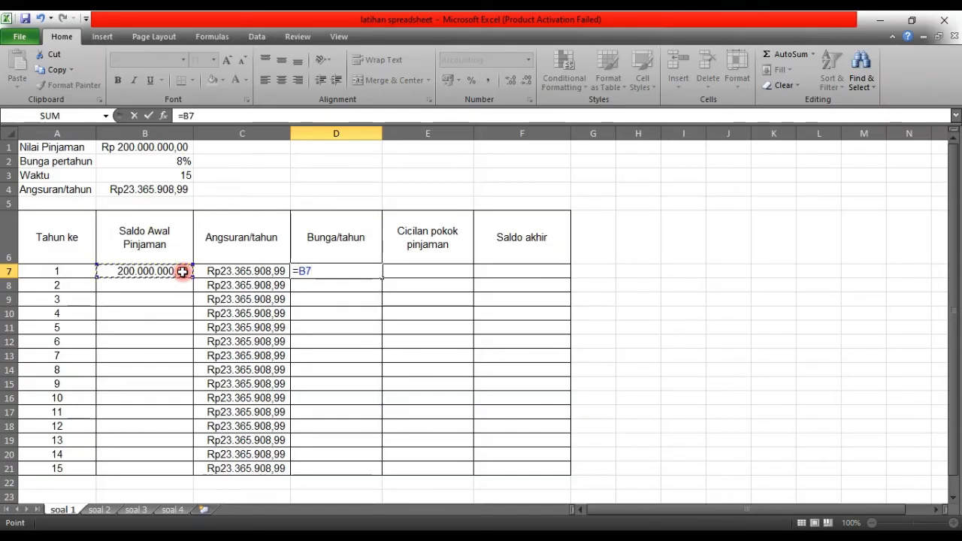
{"action": "type", "text": "*"}
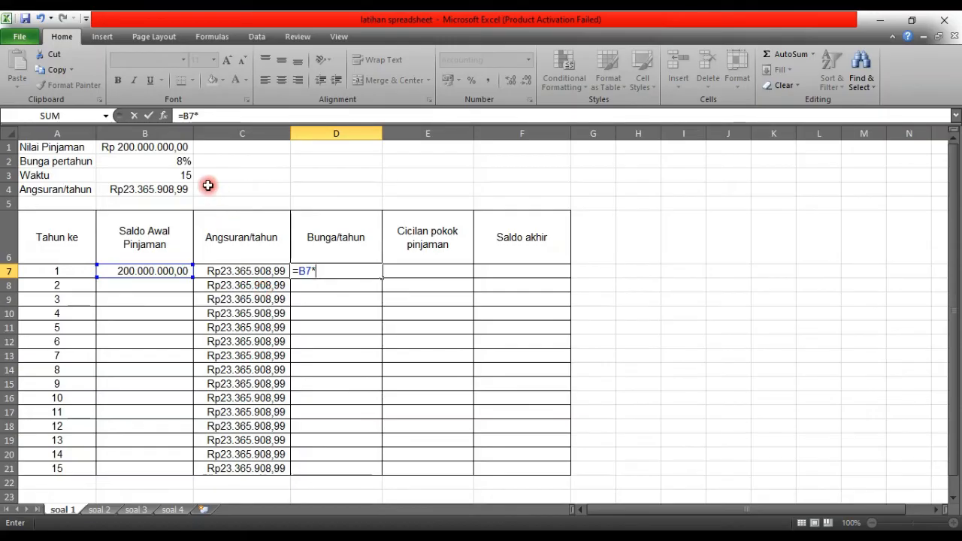
{"action": "left_click", "coordinate": [185, 163]}
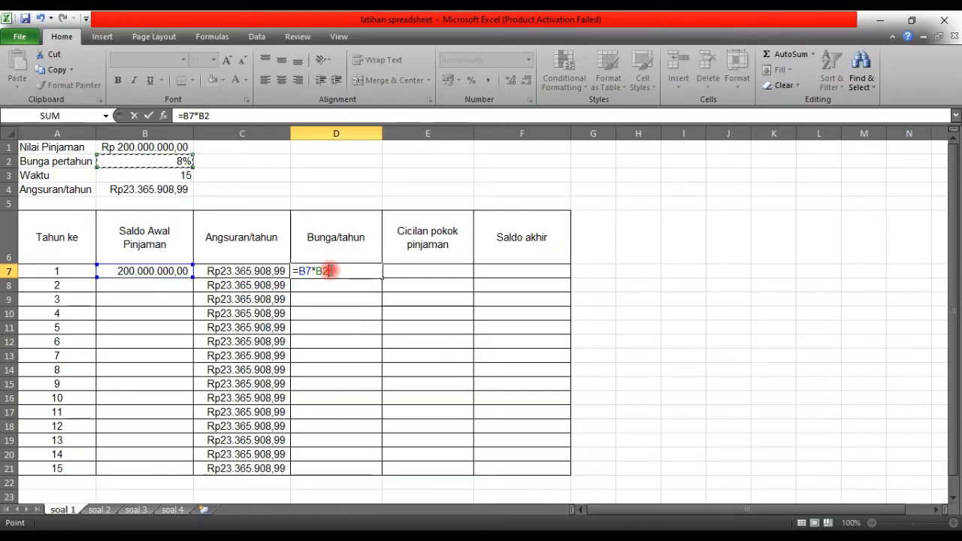
{"action": "key", "text": "F4"}
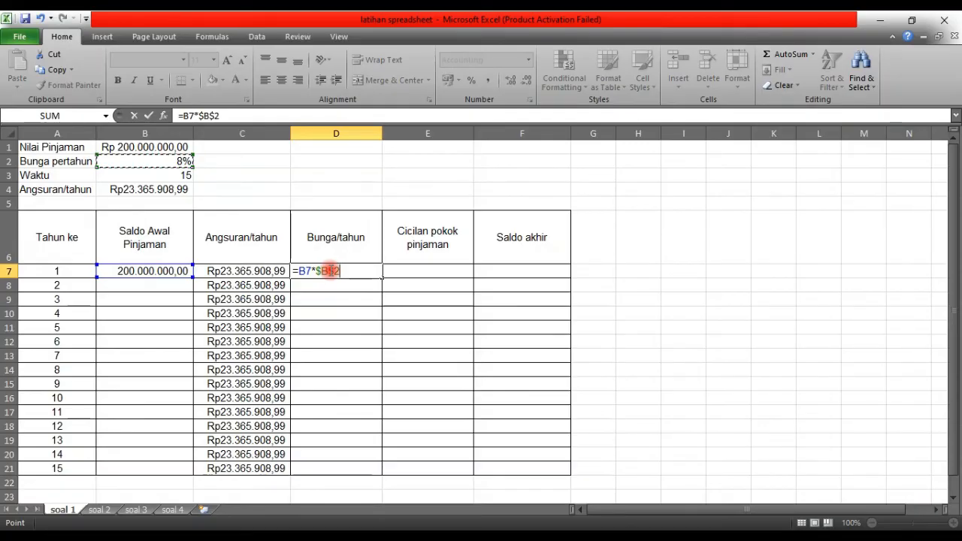
{"action": "key", "text": "Return"}
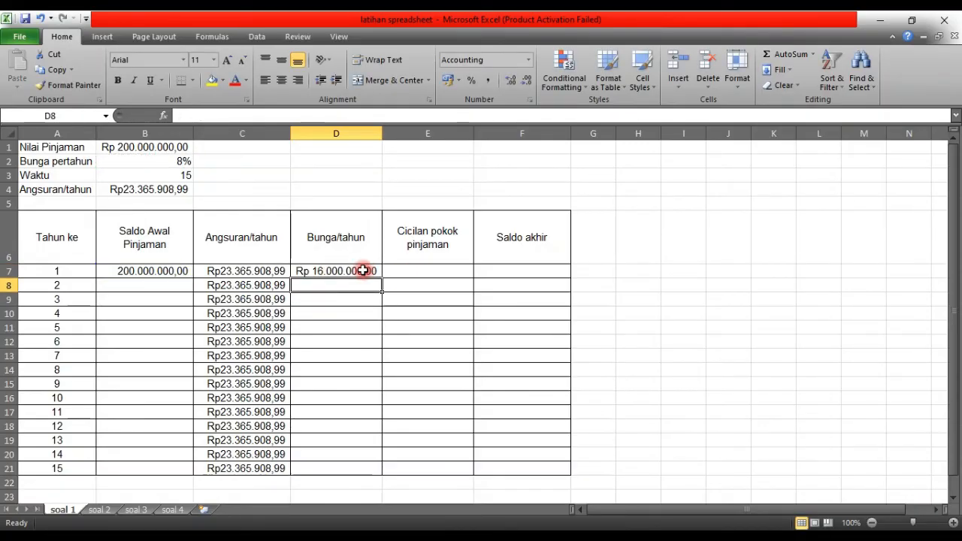
Fill the first year's interest formula from D7 down to D21 in the Bunga/tahun column.
{"action": "left_click", "coordinate": [363, 271]}
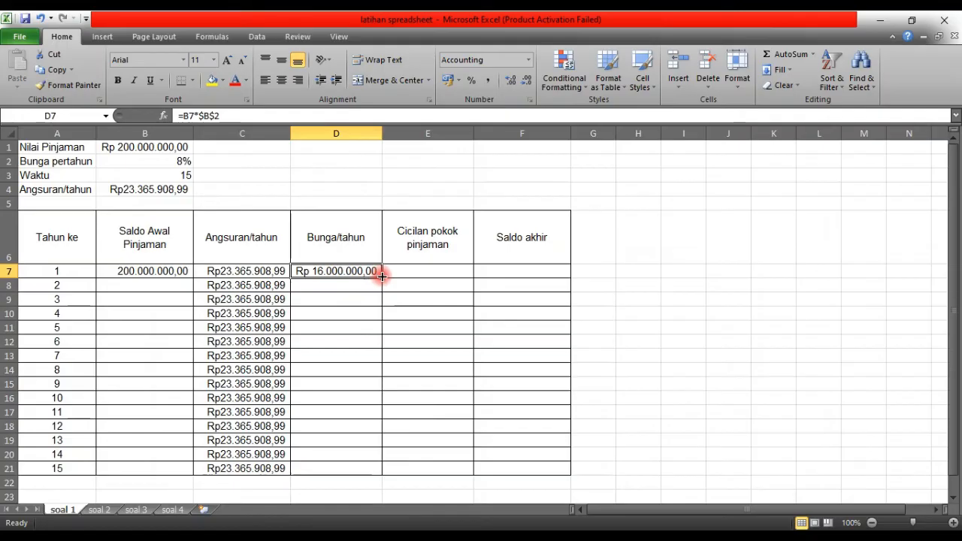
{"action": "left_click_drag", "start_coordinate": [382, 276], "coordinate": [350, 468]}
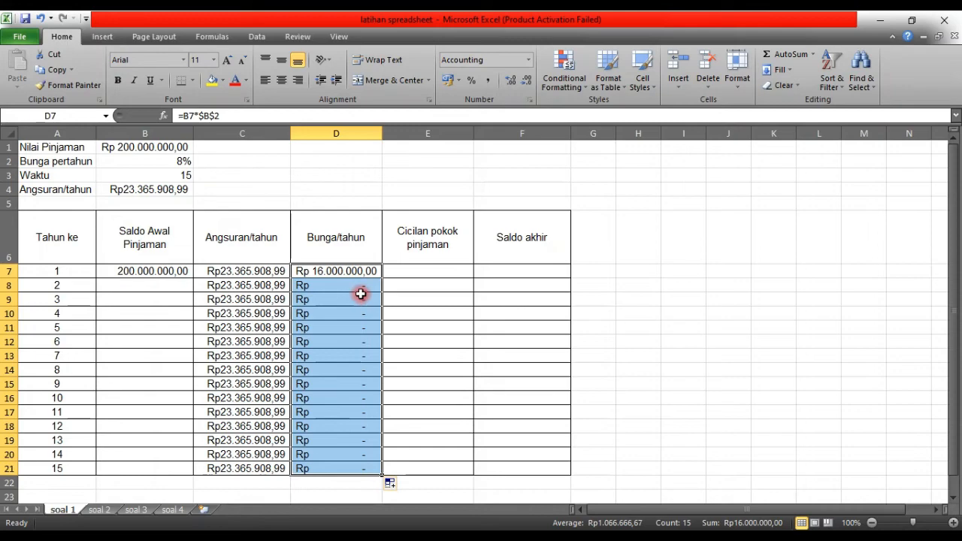
{"action": "left_click", "coordinate": [362, 466]}
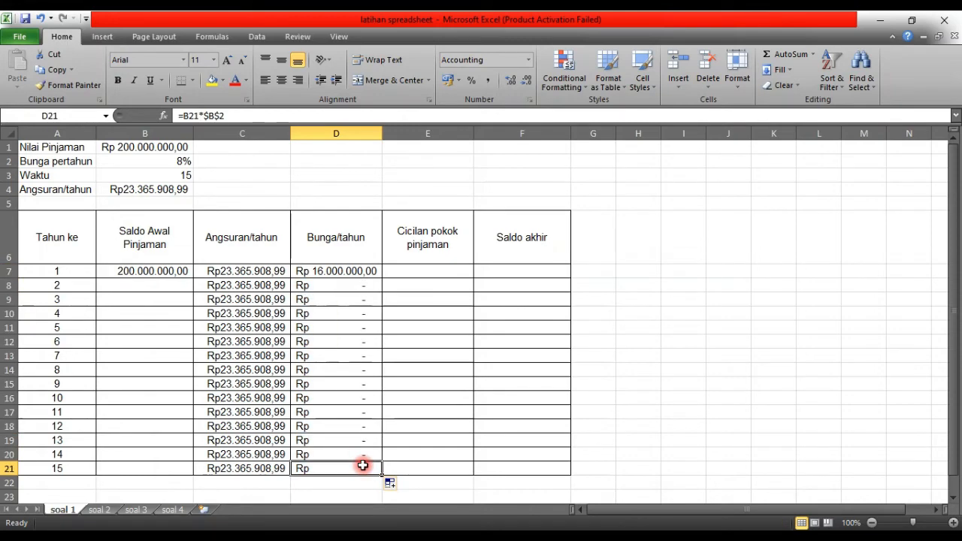
{"action": "left_click_drag", "start_coordinate": [178, 286], "coordinate": [168, 454]}
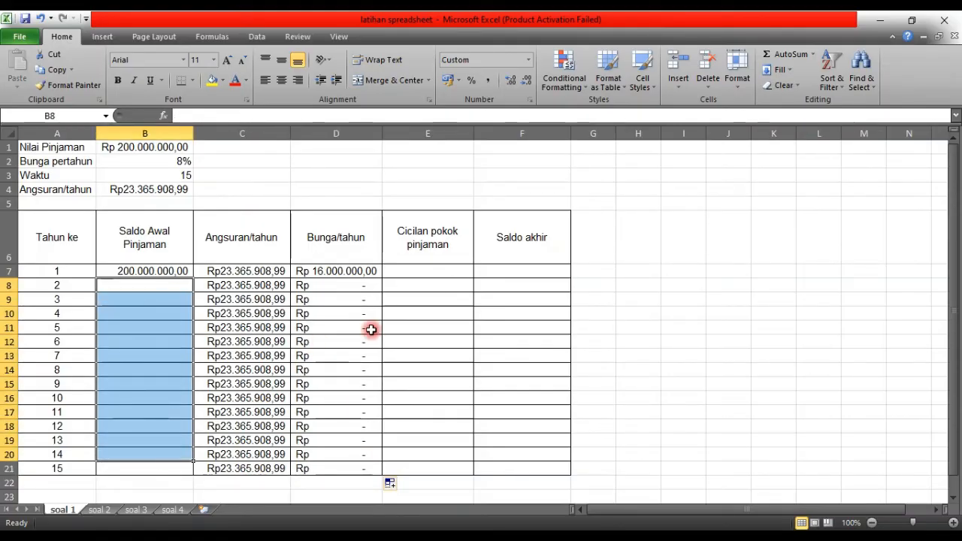
{"action": "left_click", "coordinate": [359, 276]}
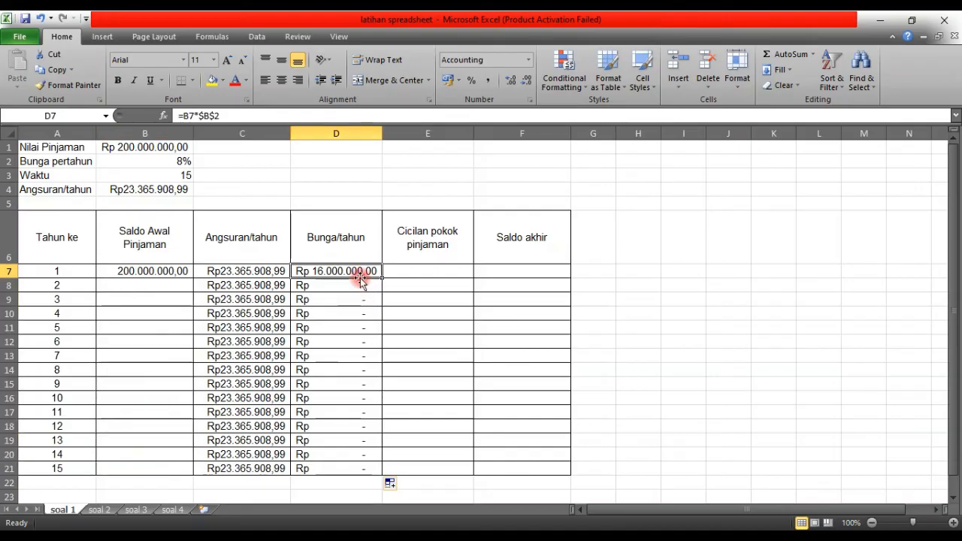
Calculate the first year's principal repayment in E7 with =C7-D7 and fill the formula down to E21.
{"action": "left_click", "coordinate": [413, 266]}
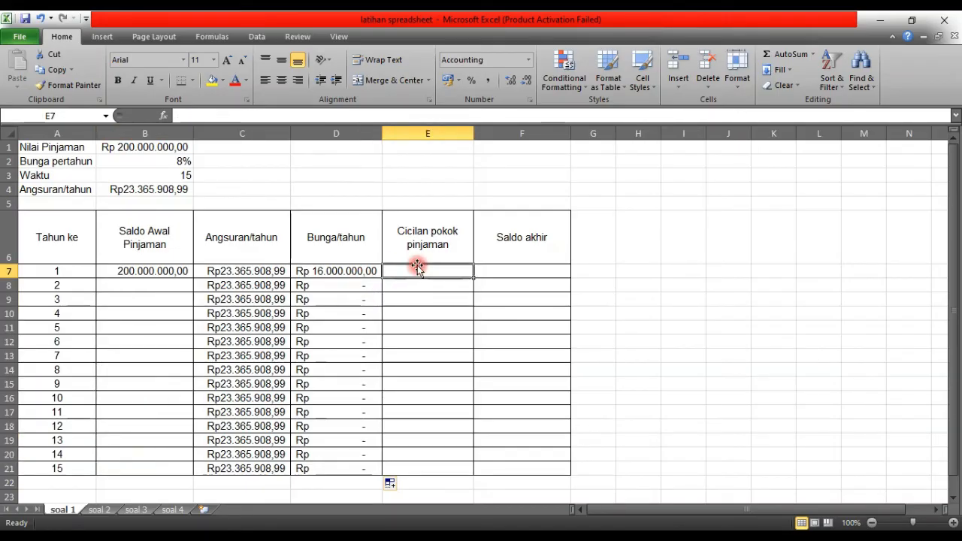
{"action": "left_click", "coordinate": [529, 527]}
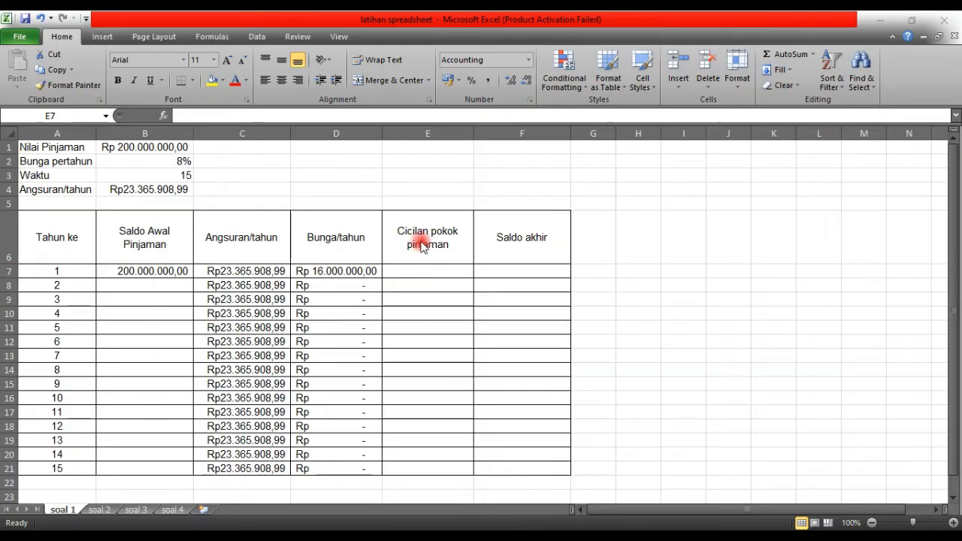
{"action": "left_click", "coordinate": [428, 271]}
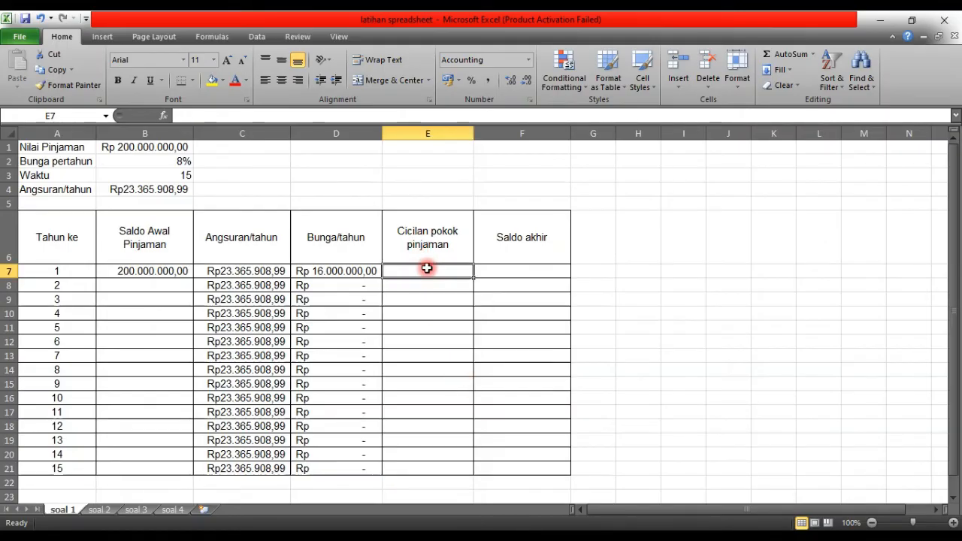
{"action": "double_click", "coordinate": [427, 269]}
{"action": "type", "text": "="}
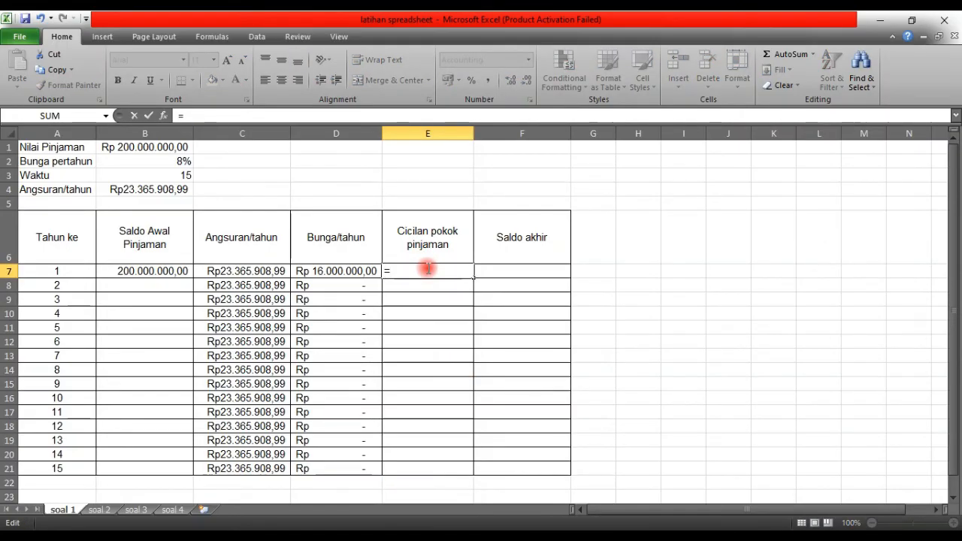
{"action": "left_click", "coordinate": [263, 272]}
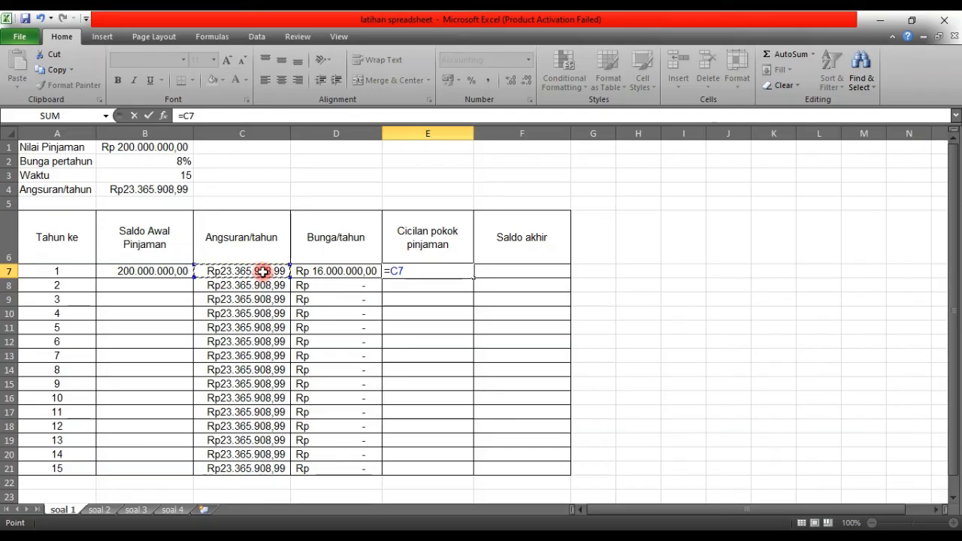
{"action": "type", "text": "-"}
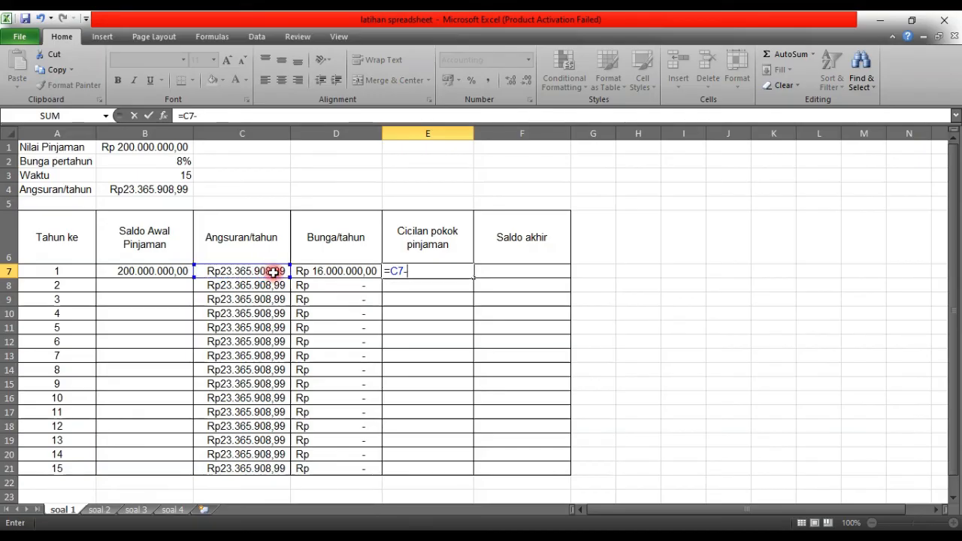
{"action": "left_click", "coordinate": [339, 271]}
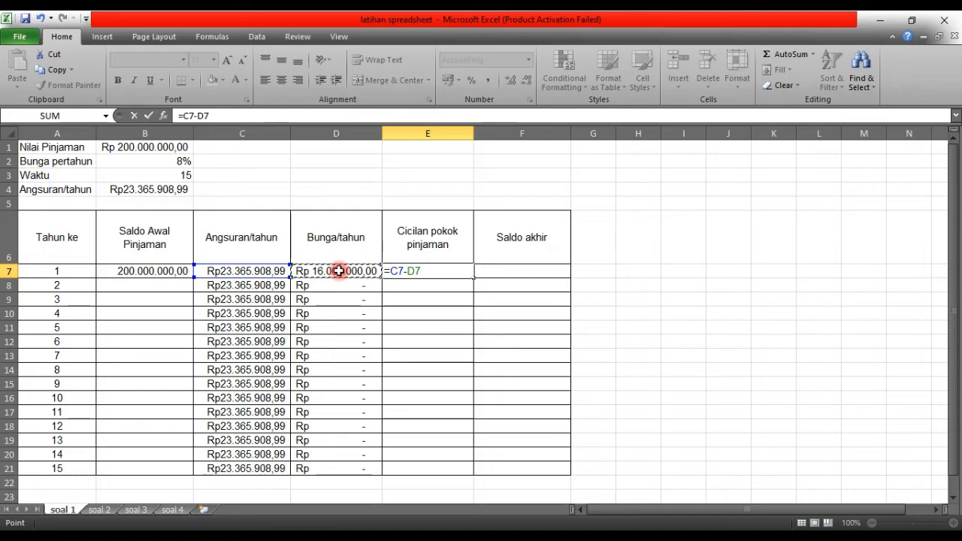
{"action": "key", "text": "Return"}
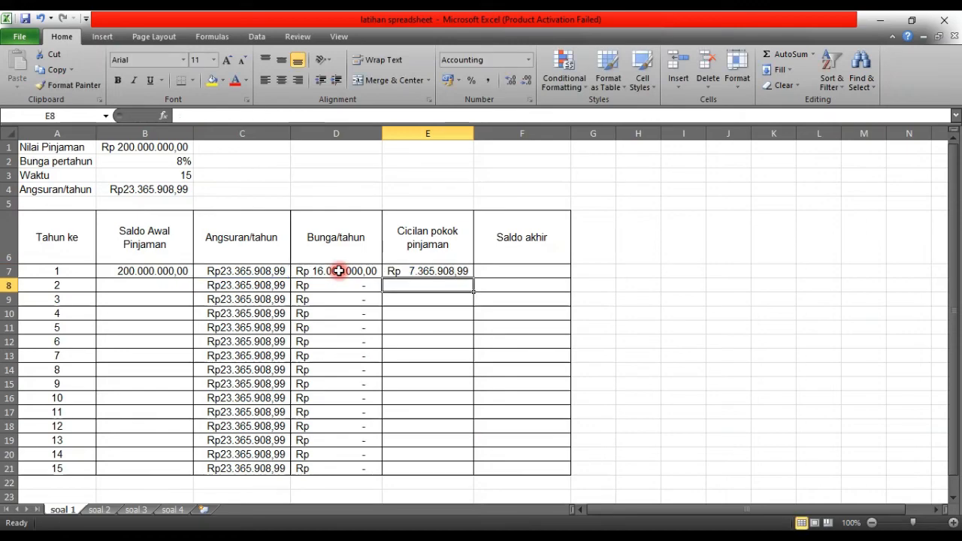
{"action": "left_click", "coordinate": [464, 271]}
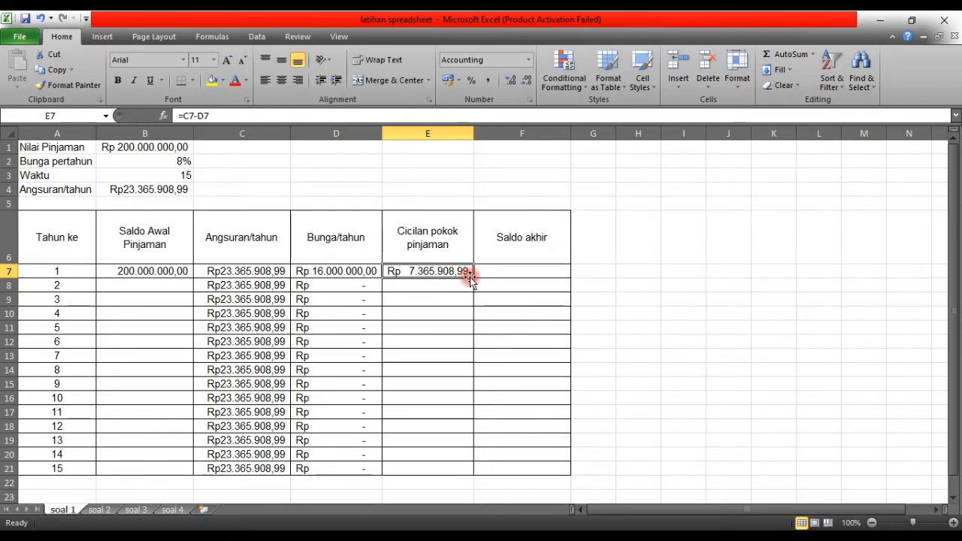
{"action": "left_click_drag", "start_coordinate": [471, 277], "coordinate": [449, 469]}
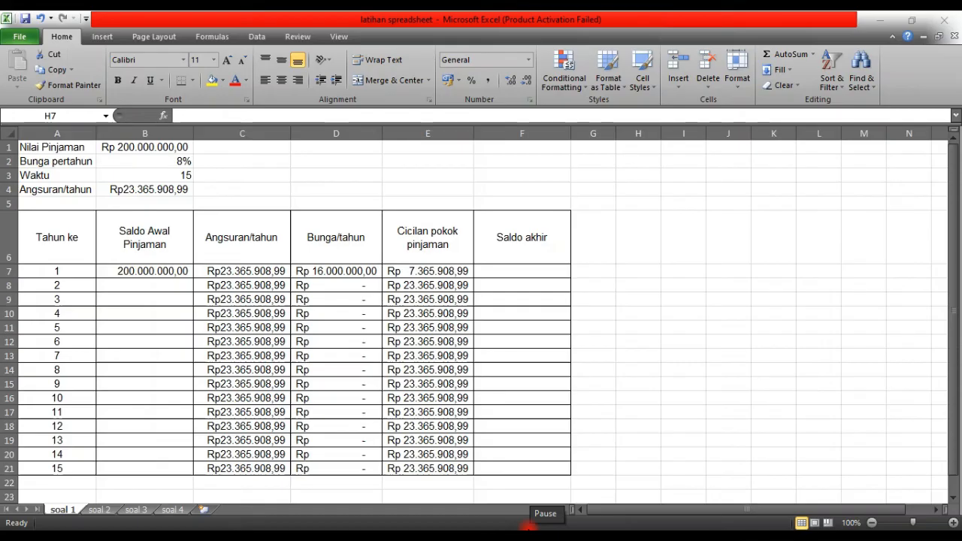
Calculate the first year's closing balance in F7 with =B7-E7 and fill the formula down to F21.
{"action": "left_click", "coordinate": [503, 273]}
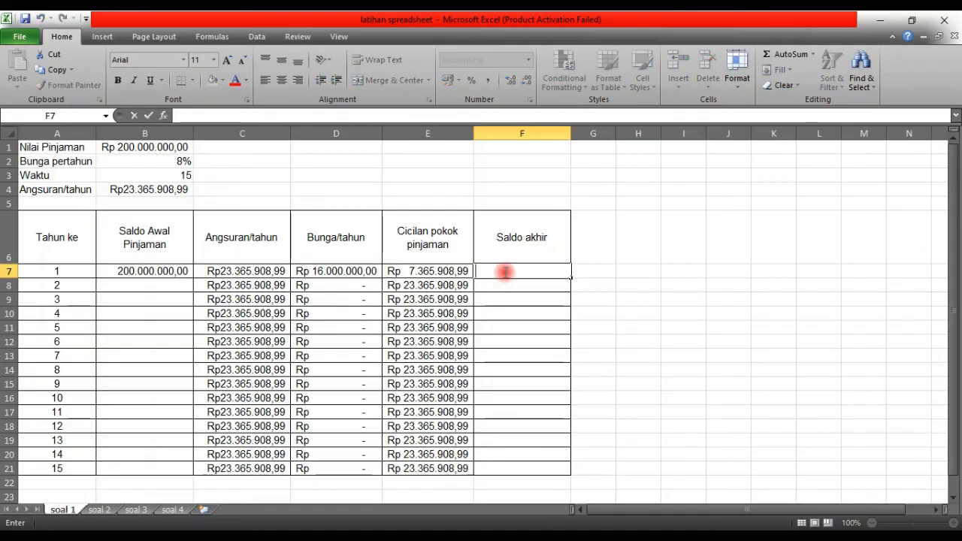
{"action": "type", "text": "="}
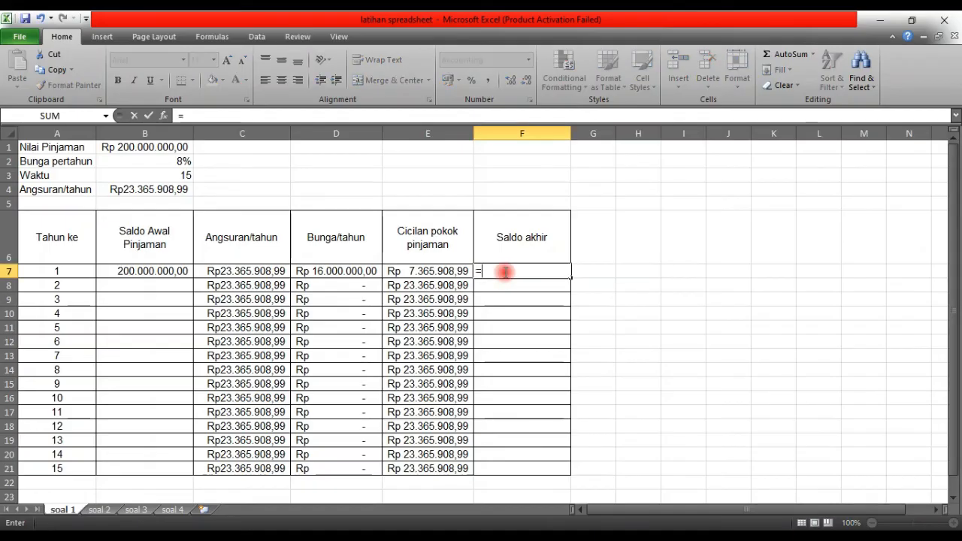
{"action": "left_click", "coordinate": [164, 271]}
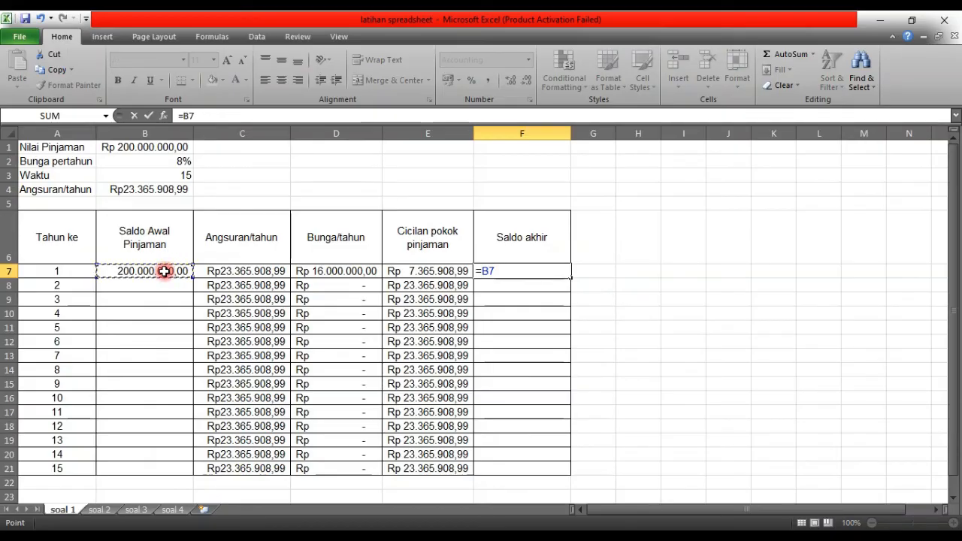
{"action": "type", "text": "-"}
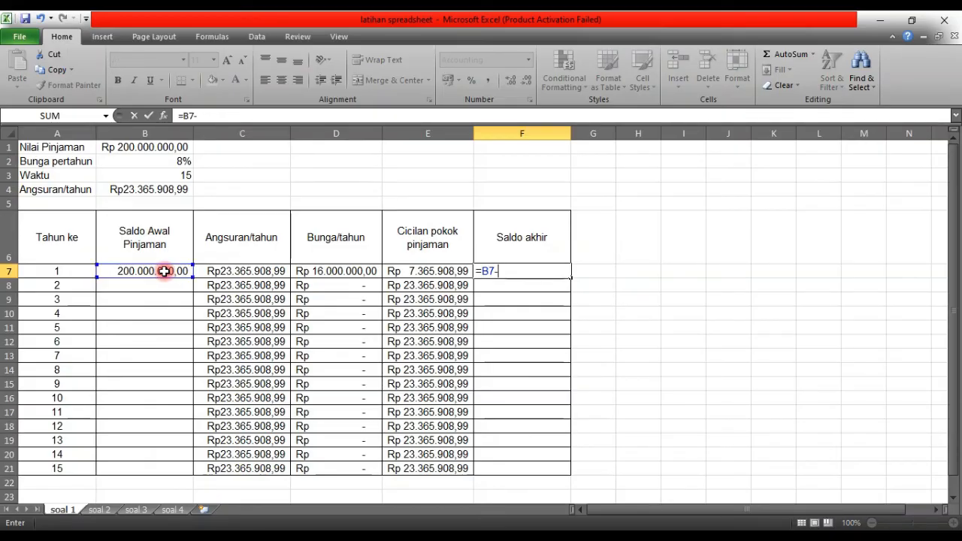
{"action": "left_click", "coordinate": [457, 272]}
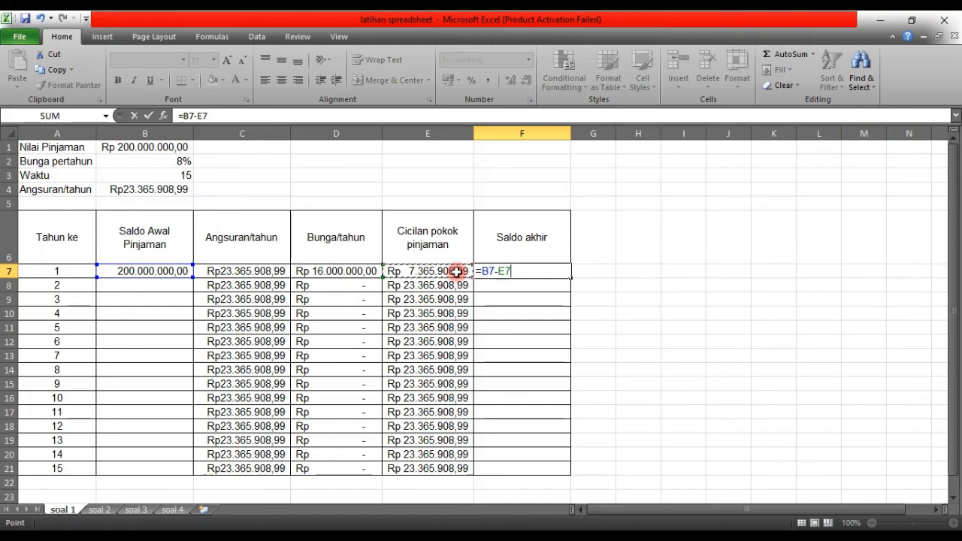
{"action": "key", "text": "Return"}
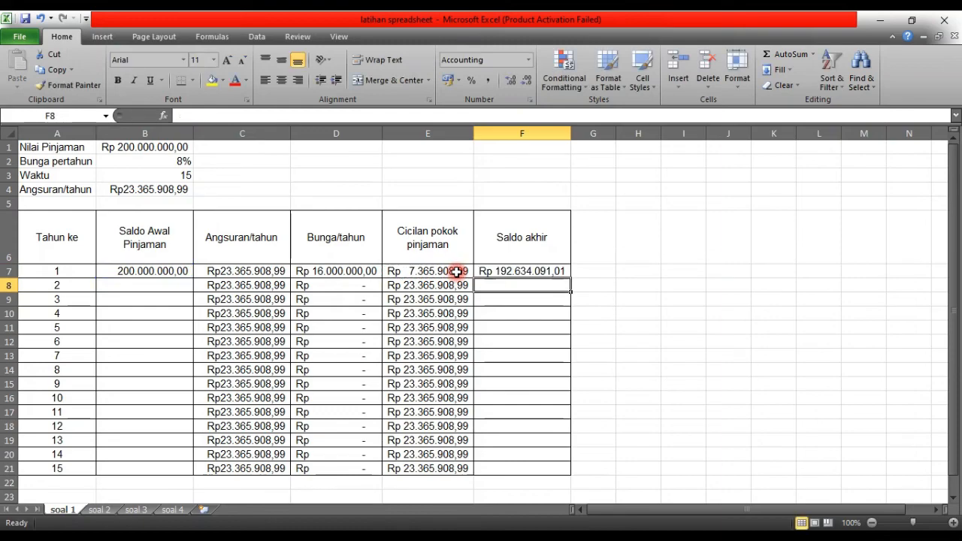
{"action": "left_click", "coordinate": [638, 313]}
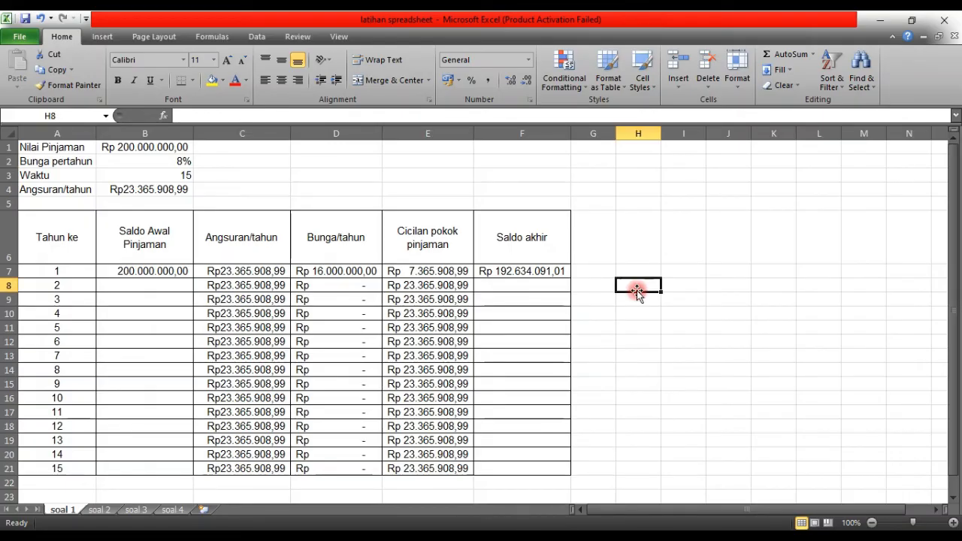
{"action": "left_click", "coordinate": [543, 271]}
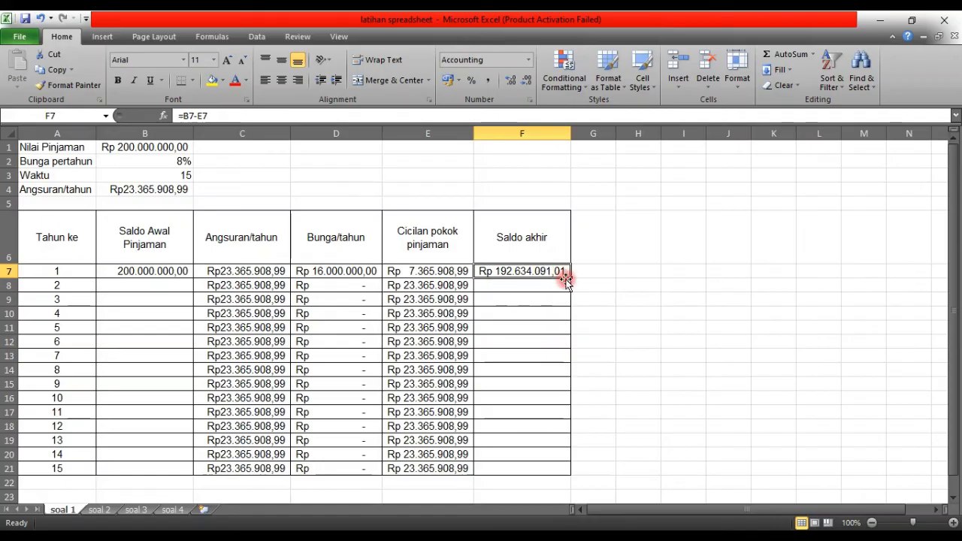
{"action": "left_click_drag", "start_coordinate": [571, 277], "coordinate": [550, 470]}
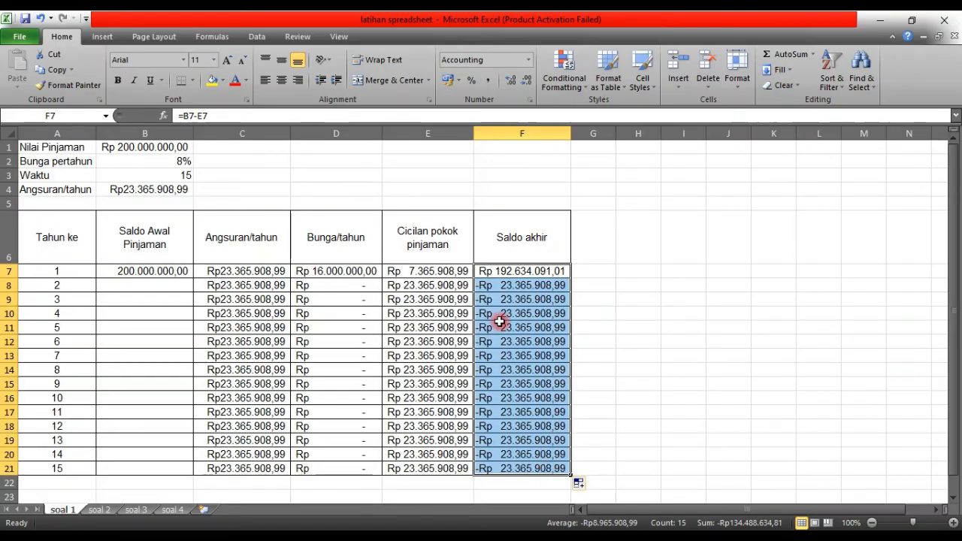
{"action": "left_click", "coordinate": [636, 299]}
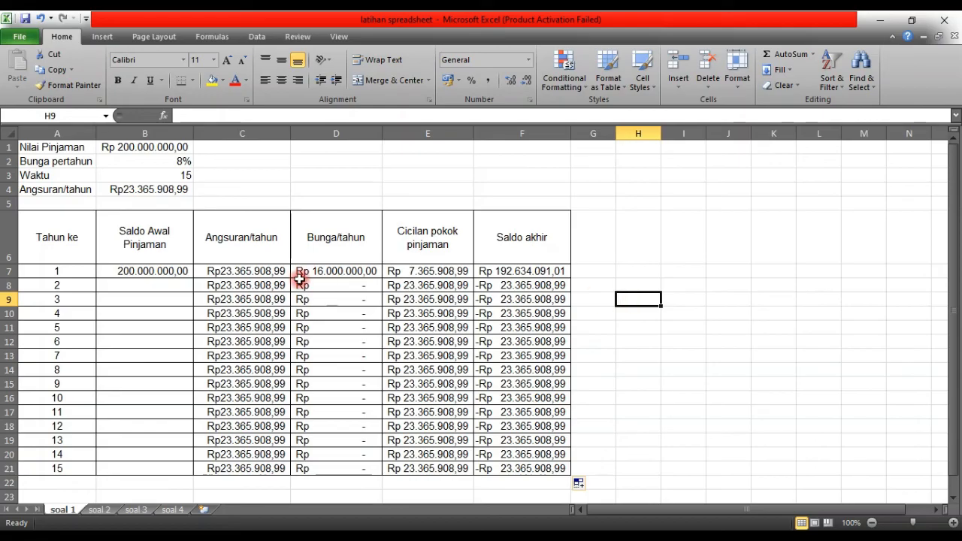
Link the second year's opening balance in B8 to the previous closing balance with =F7 and fill it down to B21.
{"action": "left_click", "coordinate": [129, 285]}
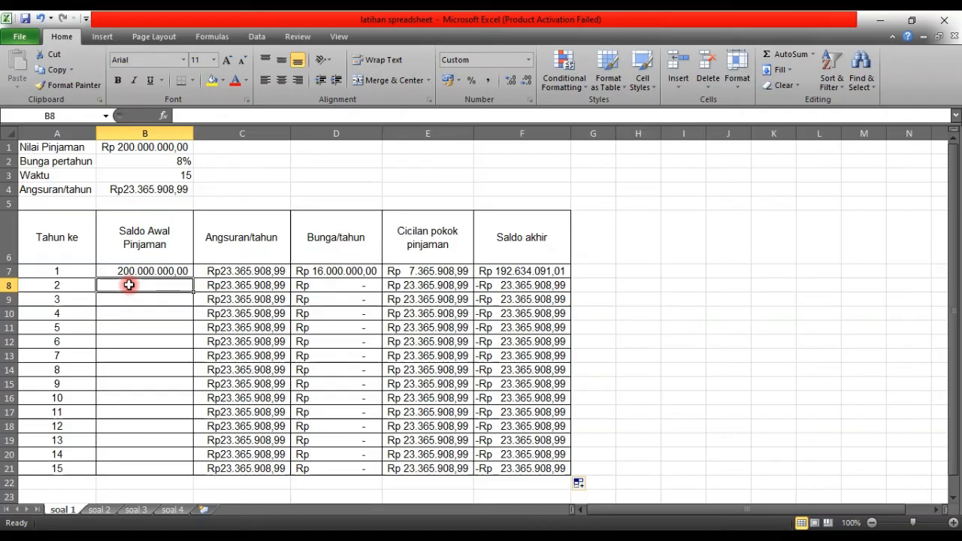
{"action": "type", "text": "="}
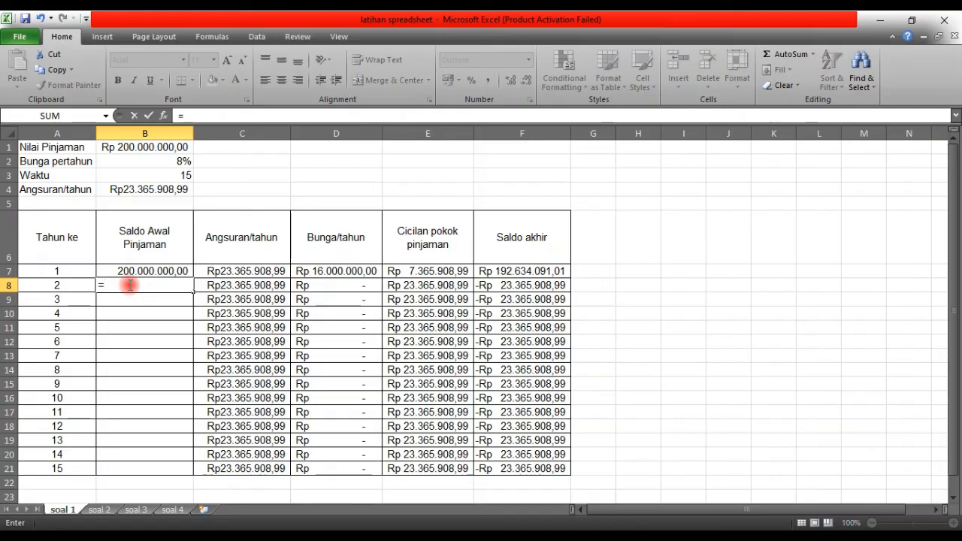
{"action": "left_click", "coordinate": [514, 270]}
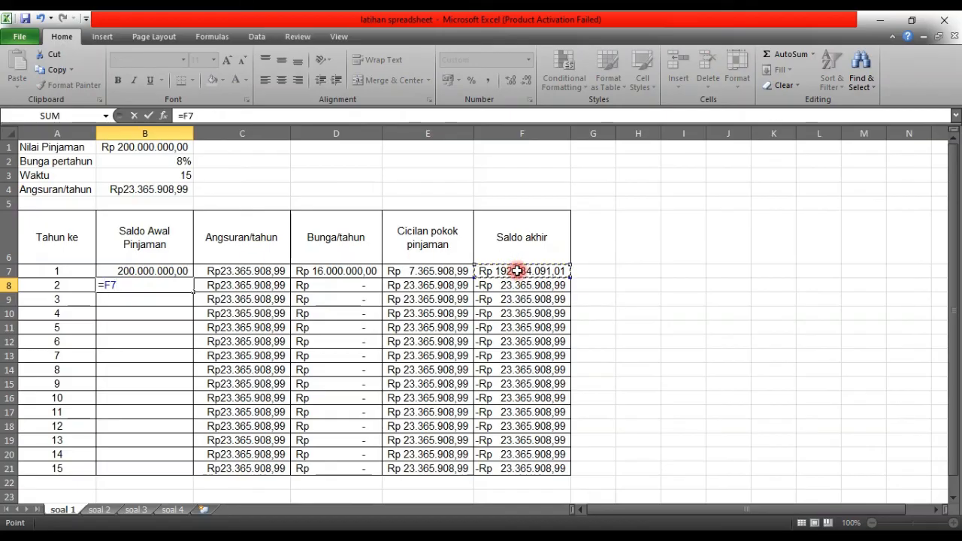
{"action": "key", "text": "Return"}
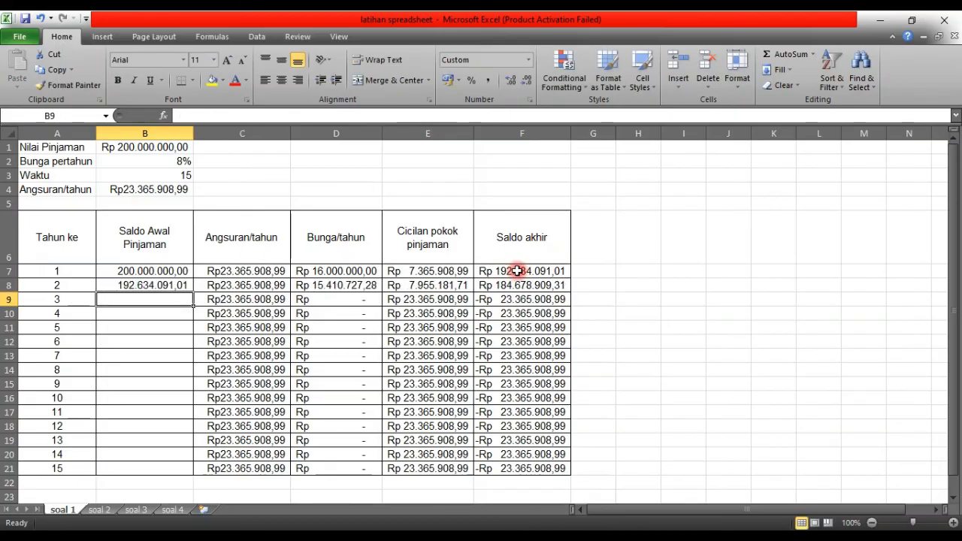
{"action": "left_click_drag", "start_coordinate": [181, 275], "coordinate": [489, 272]}
{"action": "left_click", "coordinate": [167, 284]}
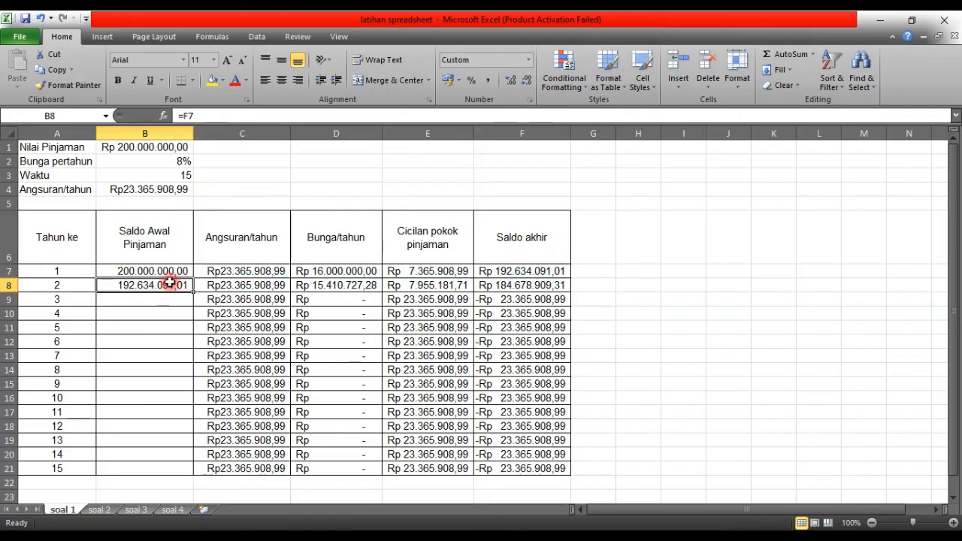
{"action": "left_click_drag", "start_coordinate": [195, 292], "coordinate": [188, 470]}
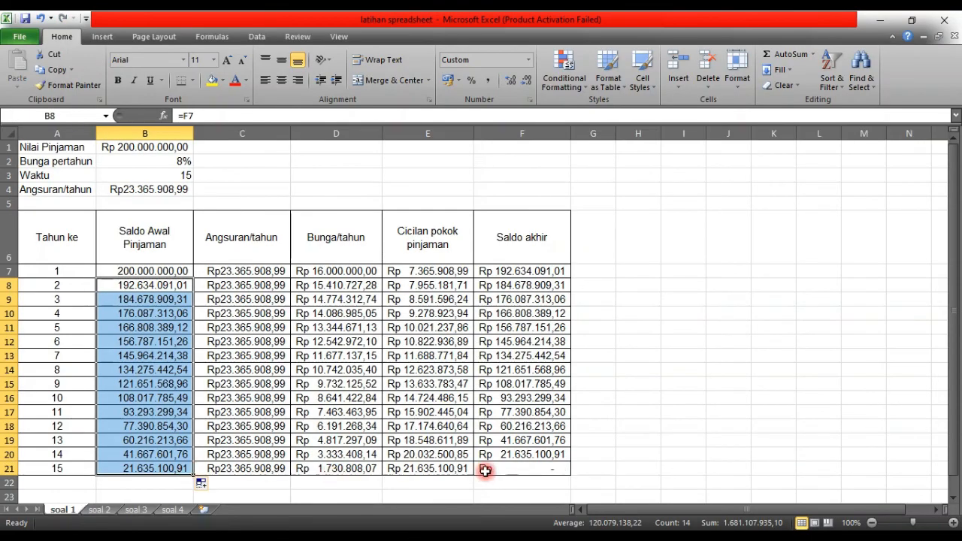
{"action": "left_click", "coordinate": [580, 471]}
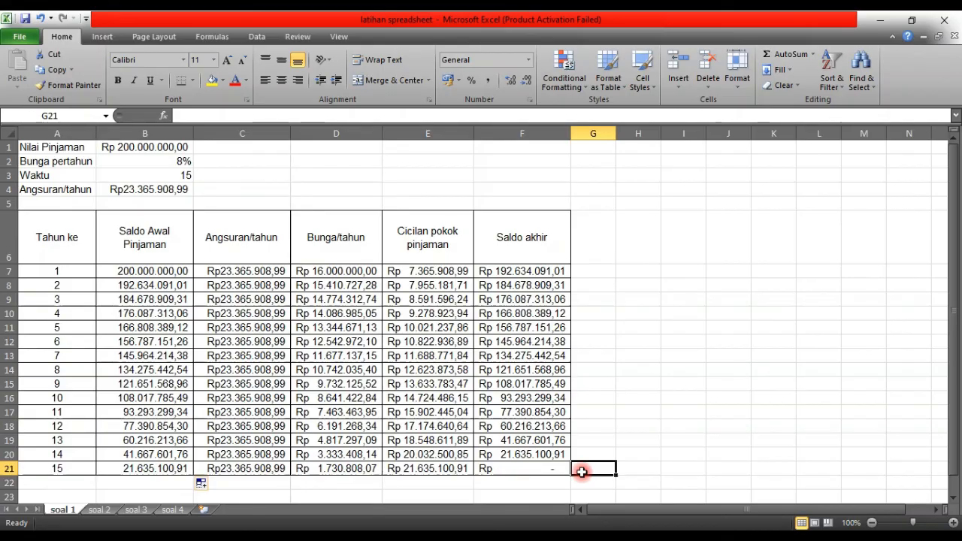
{"action": "left_click", "coordinate": [562, 471]}
{"action": "left_click", "coordinate": [594, 467]}
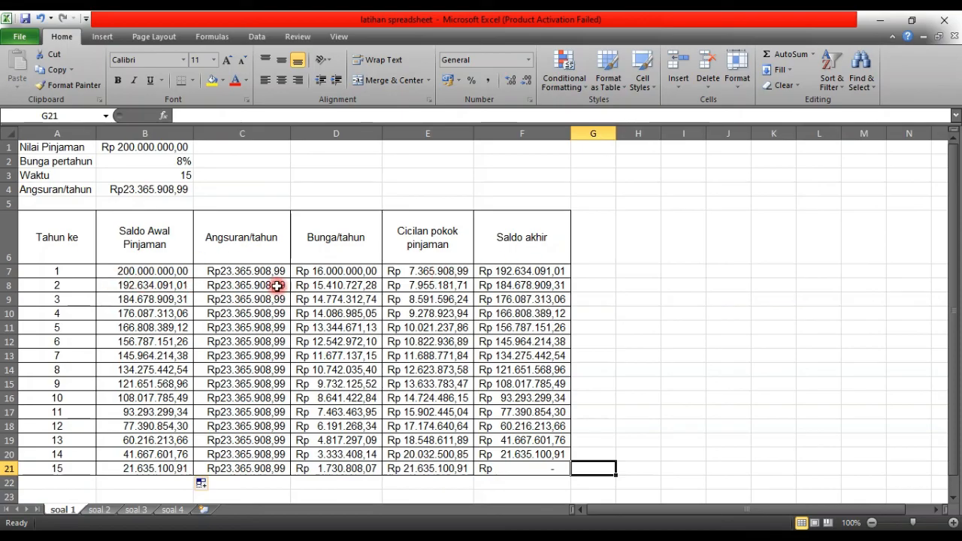
{"action": "left_click", "coordinate": [168, 283]}
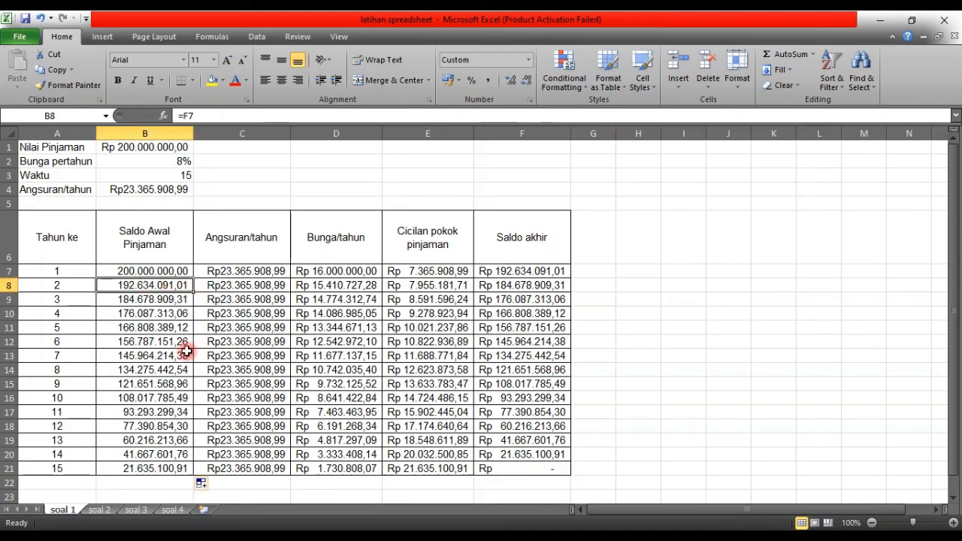